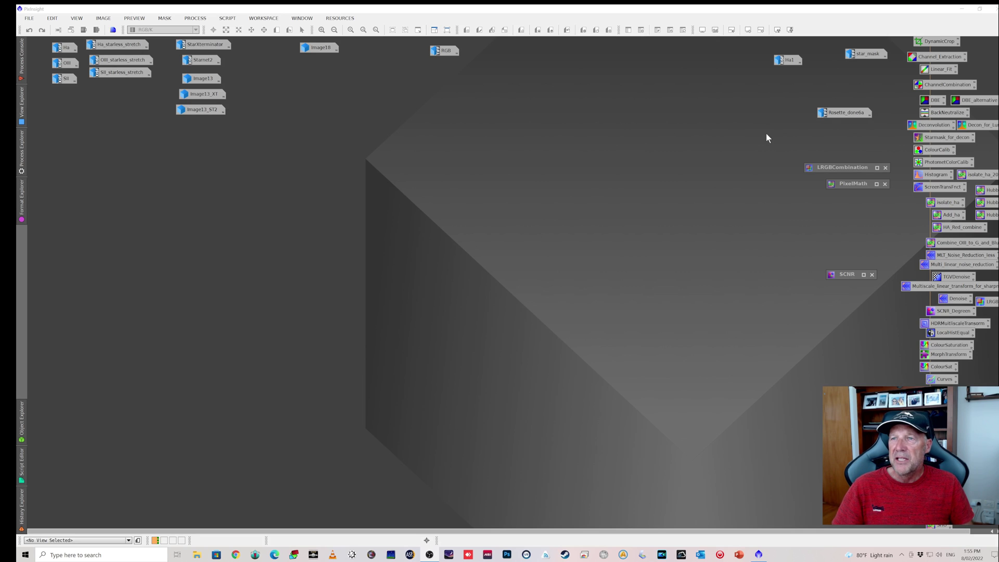
Open the Ha image and move its window to the middle of the workspace for viewing.
{"action": "left_click", "coordinate": [65, 49]}
{"action": "double_click", "coordinate": [65, 50]}
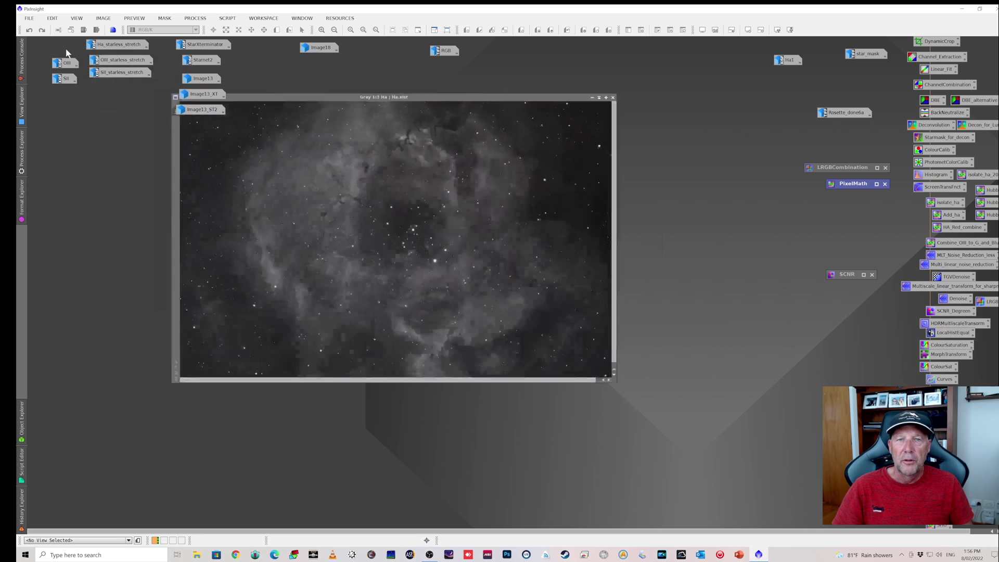
{"action": "left_click_drag", "start_coordinate": [433, 110], "coordinate": [489, 117]}
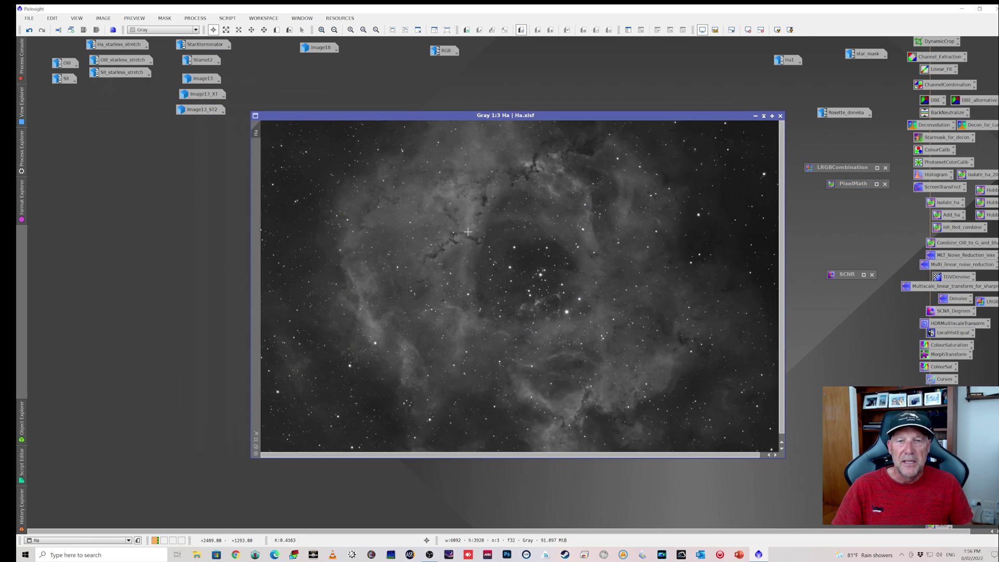
{"action": "left_click", "coordinate": [228, 19]}
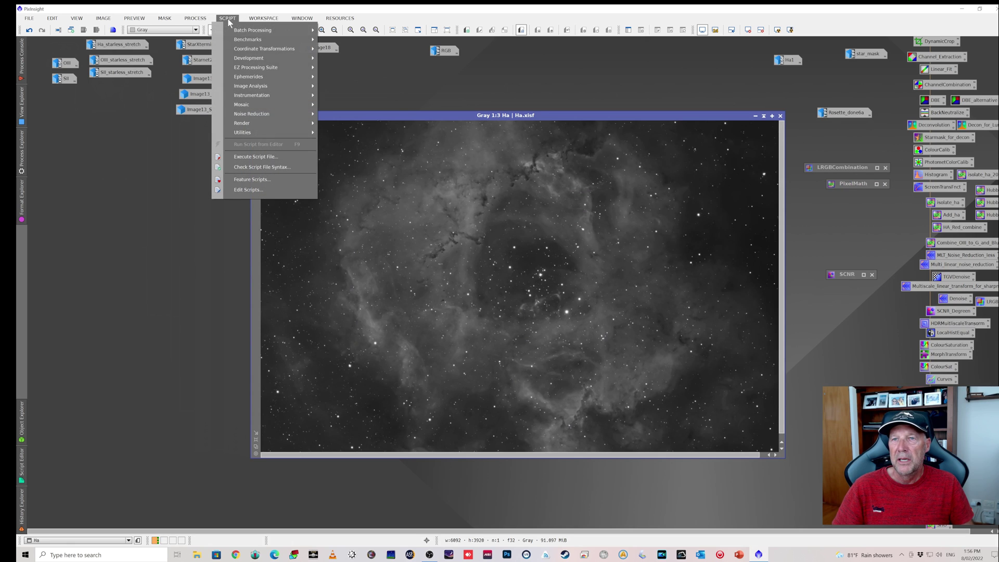
{"action": "mouse_move", "coordinate": [257, 63]}
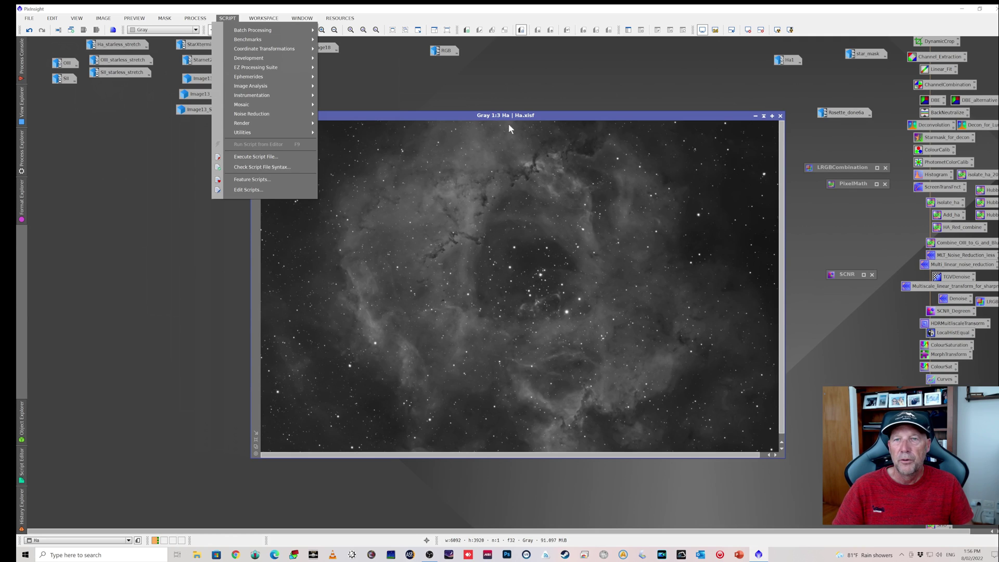
{"action": "left_click", "coordinate": [475, 92]}
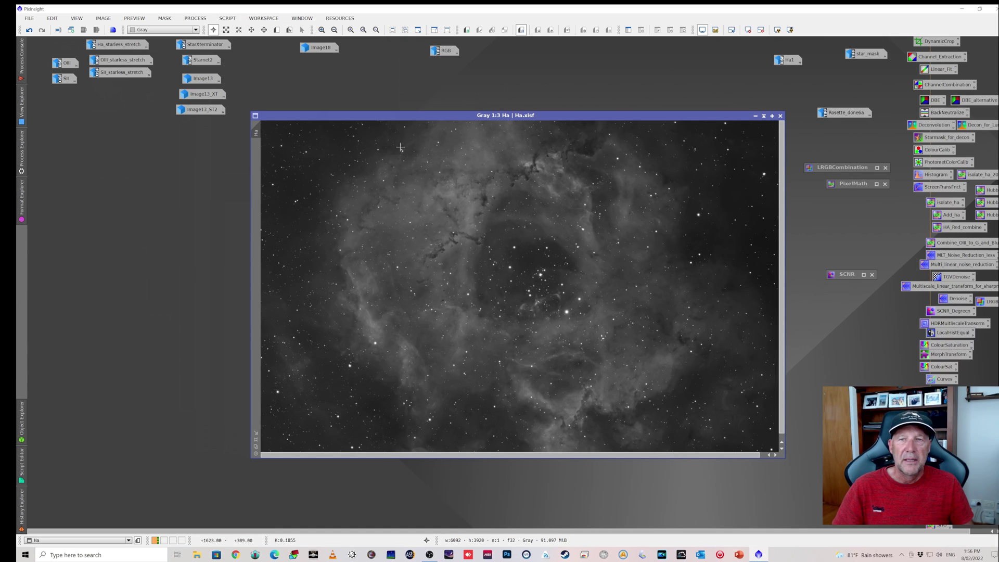
View the OIII and SII images alongside Ha, and iconize all three images.
{"action": "double_click", "coordinate": [60, 63]}
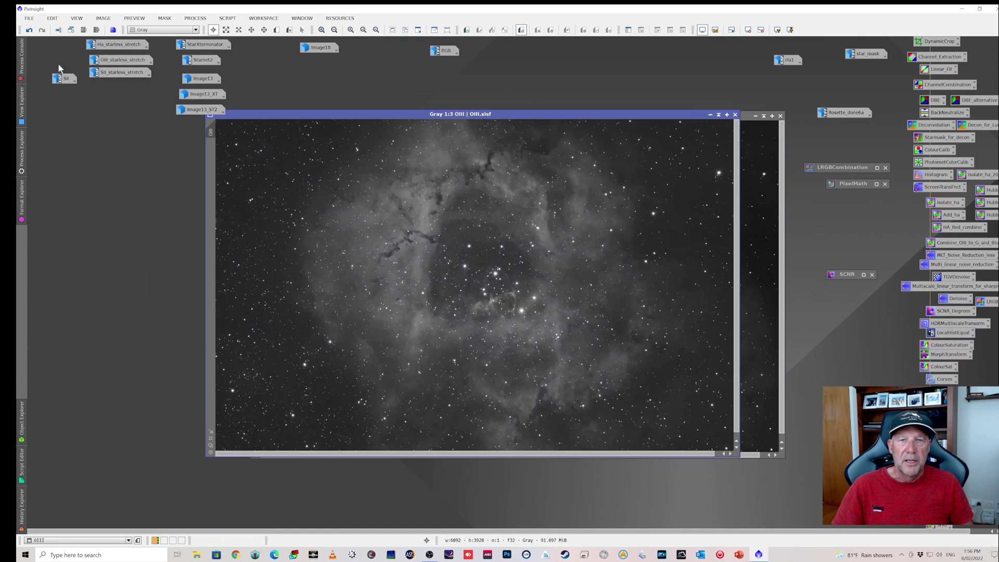
{"action": "double_click", "coordinate": [67, 76]}
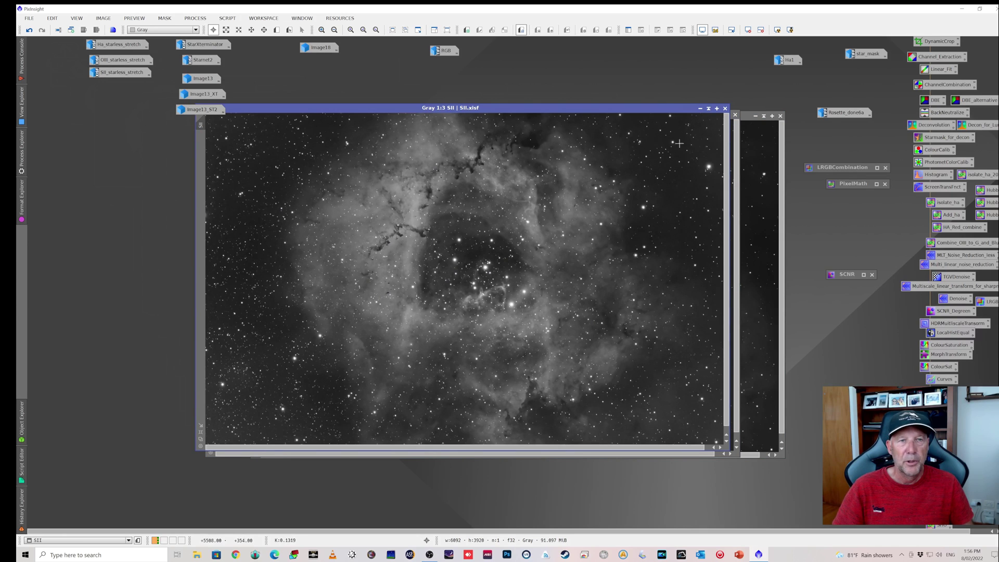
{"action": "left_click", "coordinate": [700, 108]}
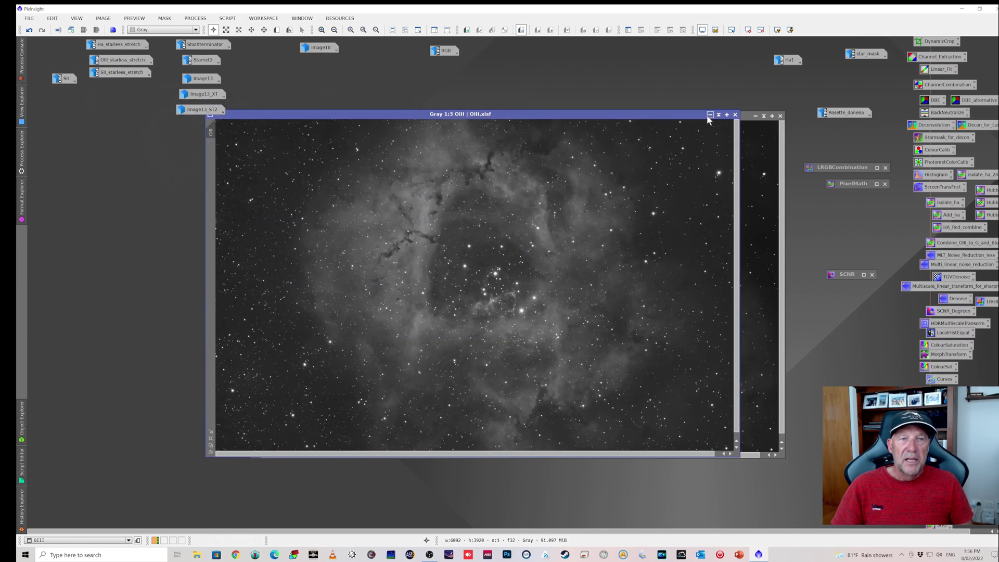
{"action": "left_click", "coordinate": [710, 115]}
{"action": "left_click", "coordinate": [755, 116]}
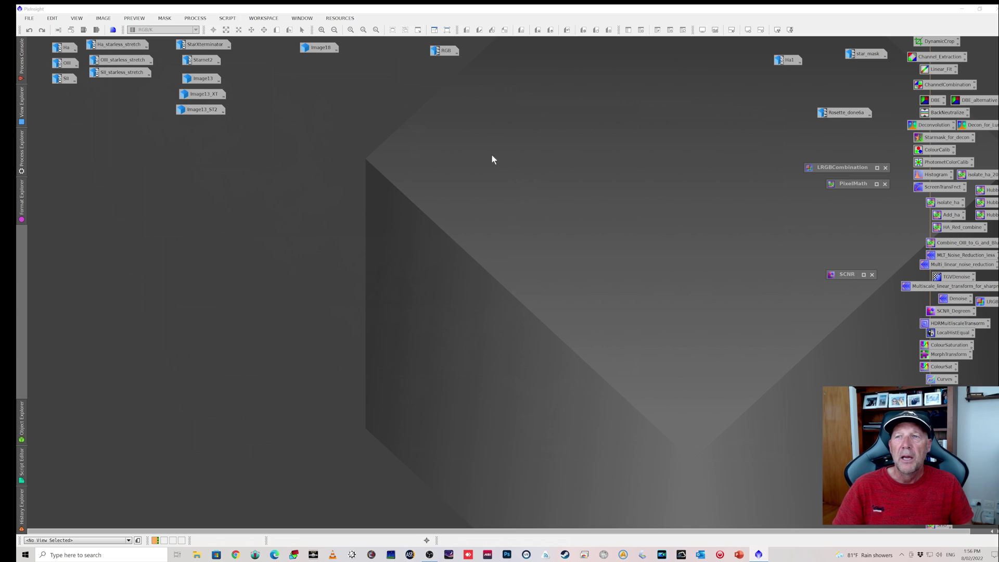
View the Ha, OIII and SII starless stretch images one after another and iconize them all.
{"action": "double_click", "coordinate": [122, 44]}
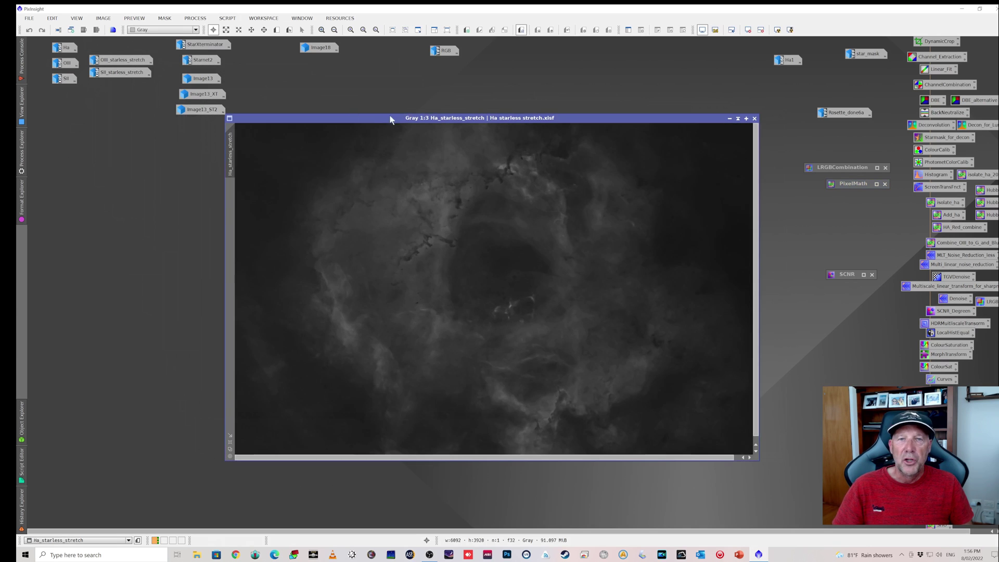
{"action": "left_click_drag", "start_coordinate": [443, 117], "coordinate": [461, 111]}
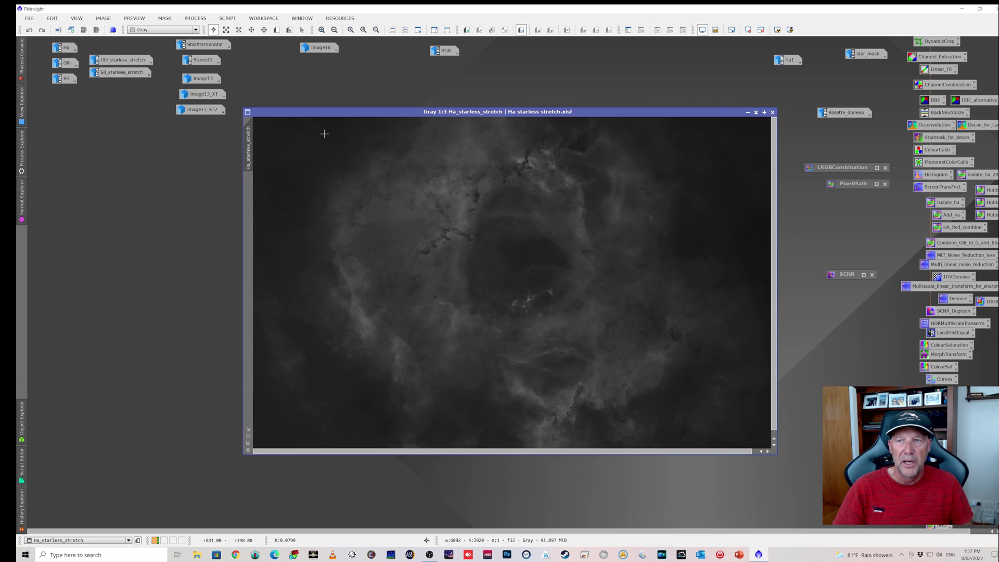
{"action": "double_click", "coordinate": [118, 63]}
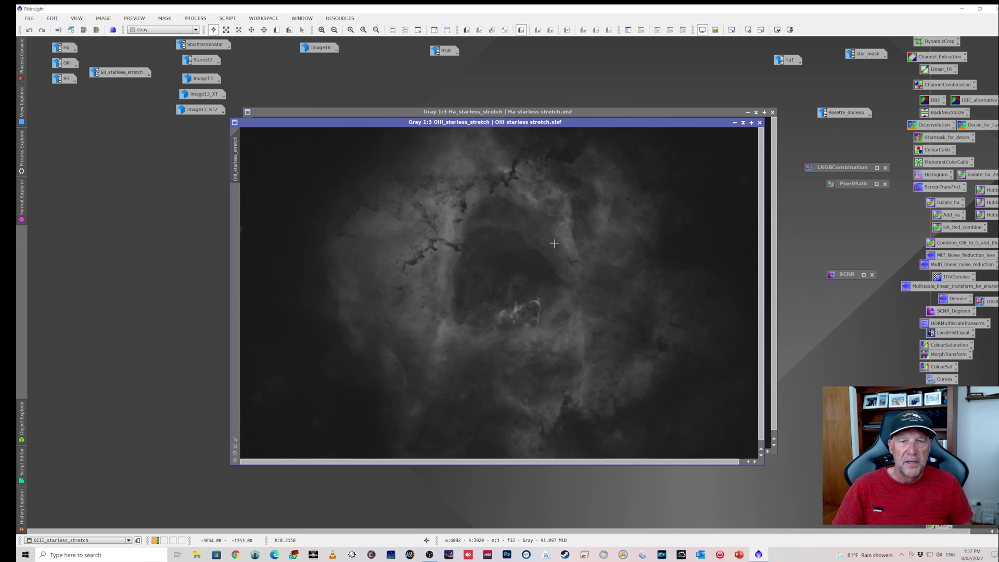
{"action": "double_click", "coordinate": [114, 71]}
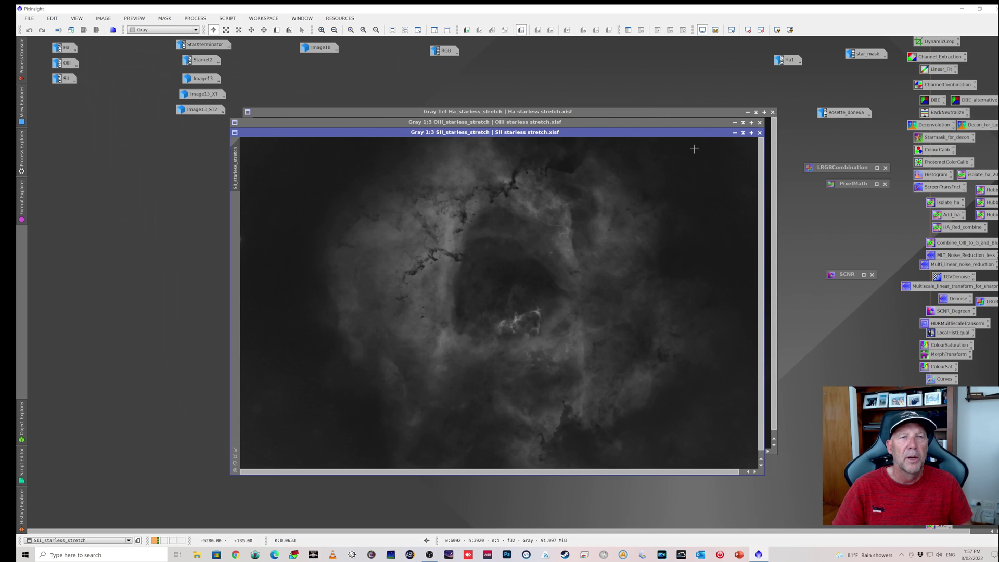
{"action": "left_click", "coordinate": [735, 133]}
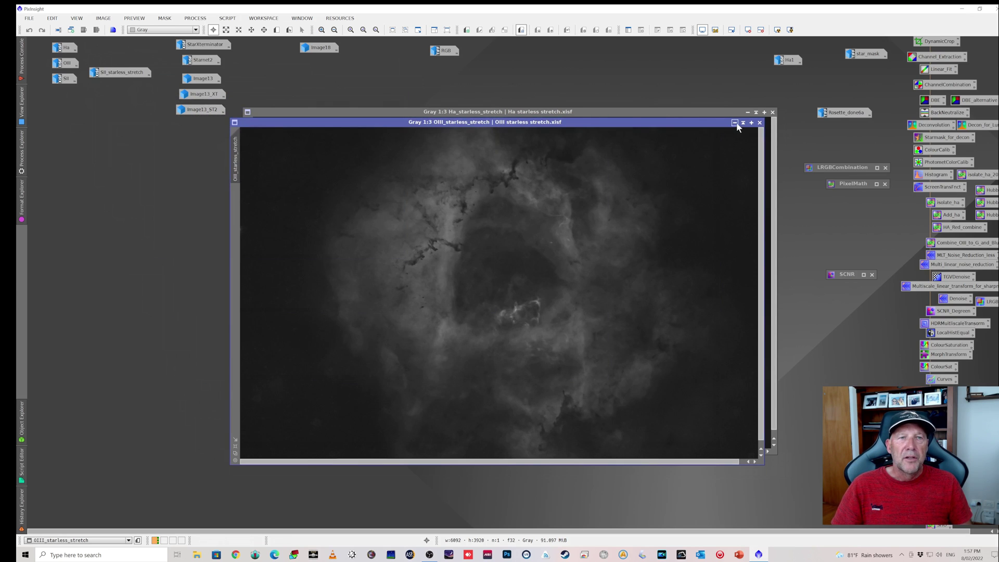
{"action": "left_click", "coordinate": [735, 122]}
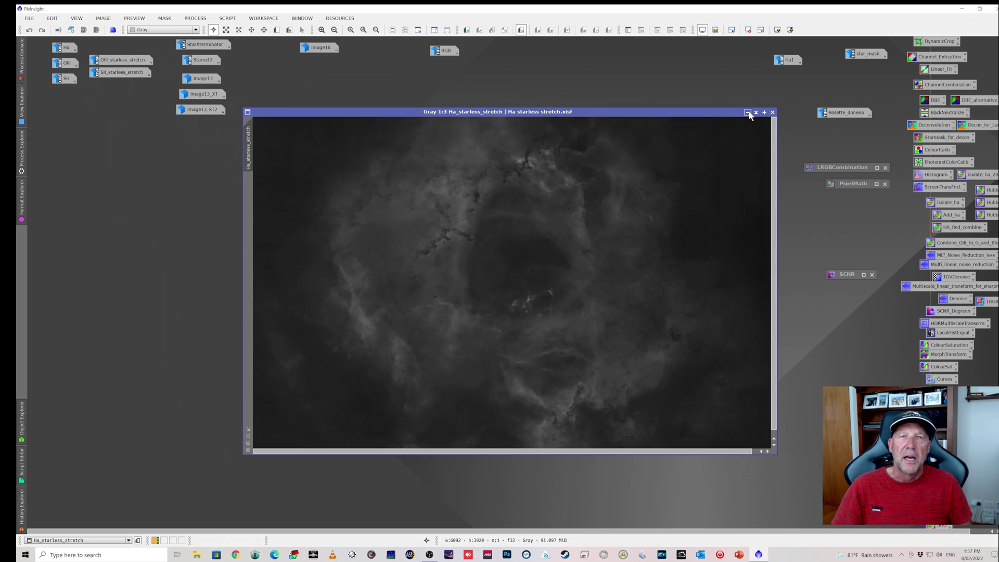
{"action": "left_click", "coordinate": [748, 112]}
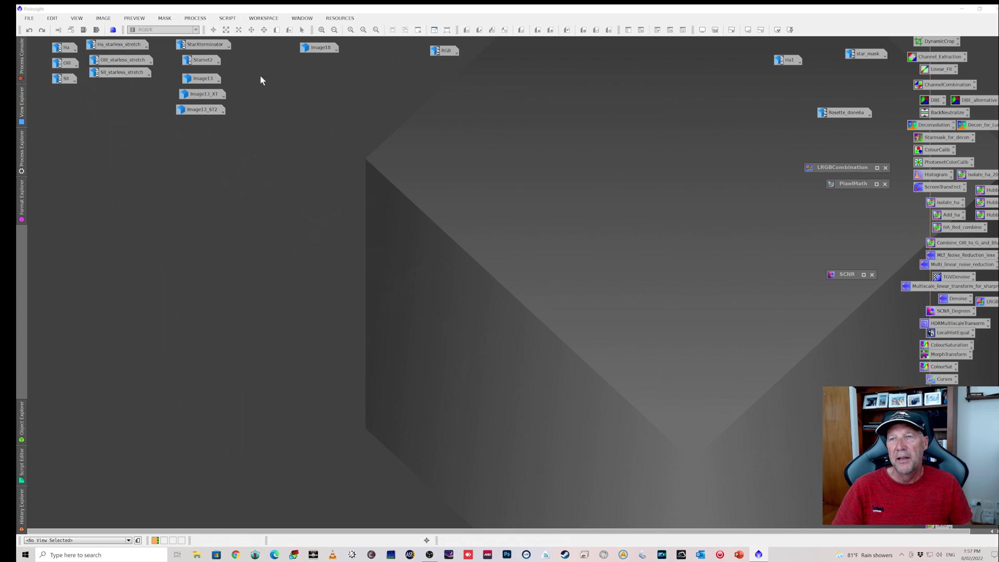
Open the StarXterminator and Starnet2 images and stack their windows in the middle of the workspace for comparison.
{"action": "double_click", "coordinate": [208, 45]}
{"action": "left_click_drag", "start_coordinate": [363, 40], "coordinate": [611, 111]}
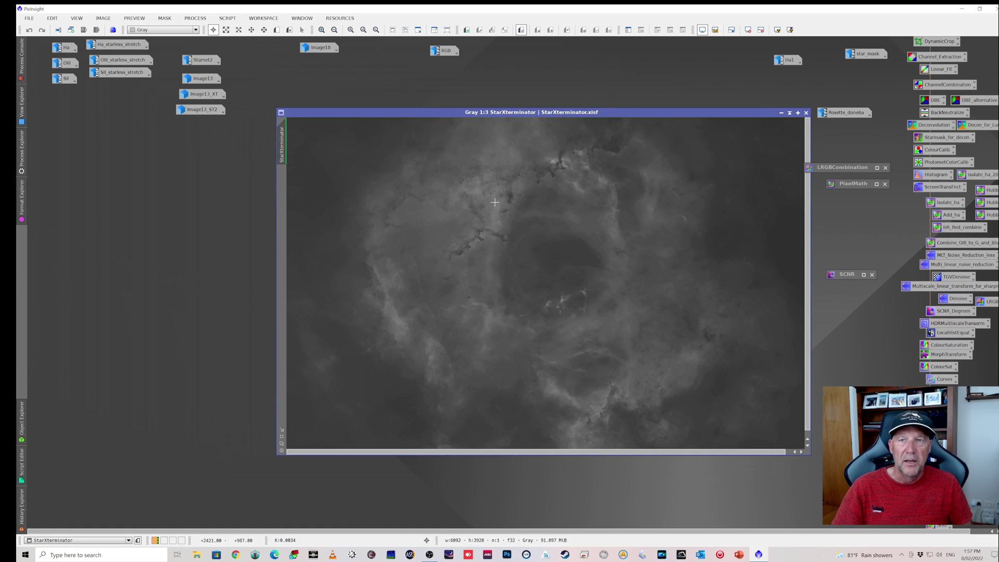
{"action": "double_click", "coordinate": [203, 60]}
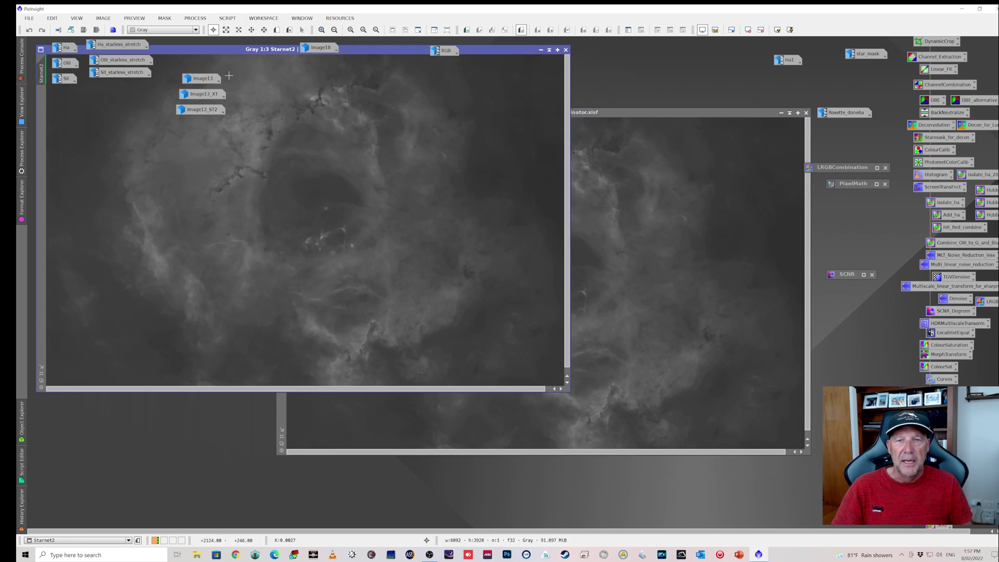
{"action": "left_click_drag", "start_coordinate": [366, 52], "coordinate": [598, 121]}
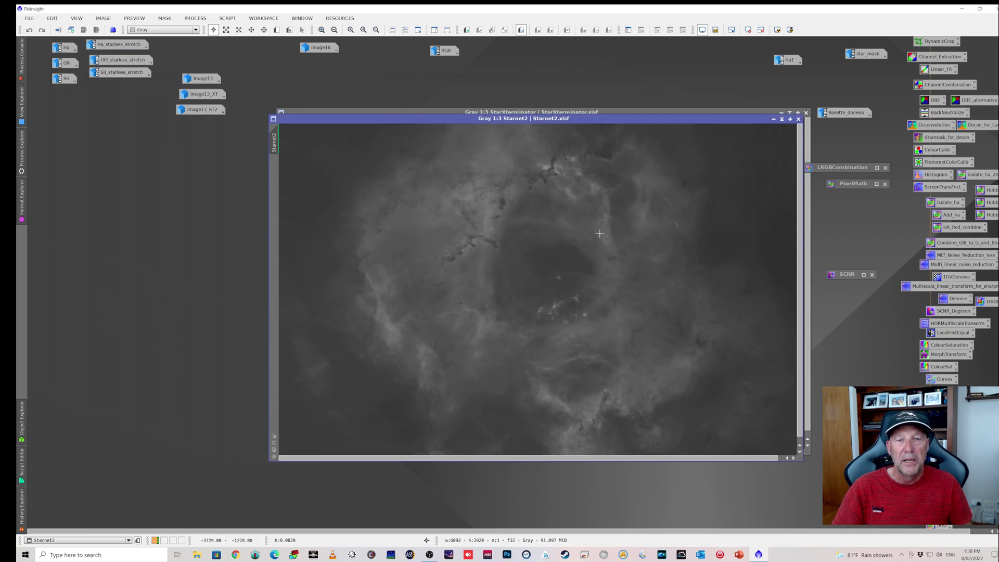
Examine the Starnet2 image at 1:1 for star removal artefacts across the nebula, and iconize it and the StarXterminator image.
{"action": "scroll", "coordinate": [415, 227], "scroll_direction": "up", "scroll_amount": 2}
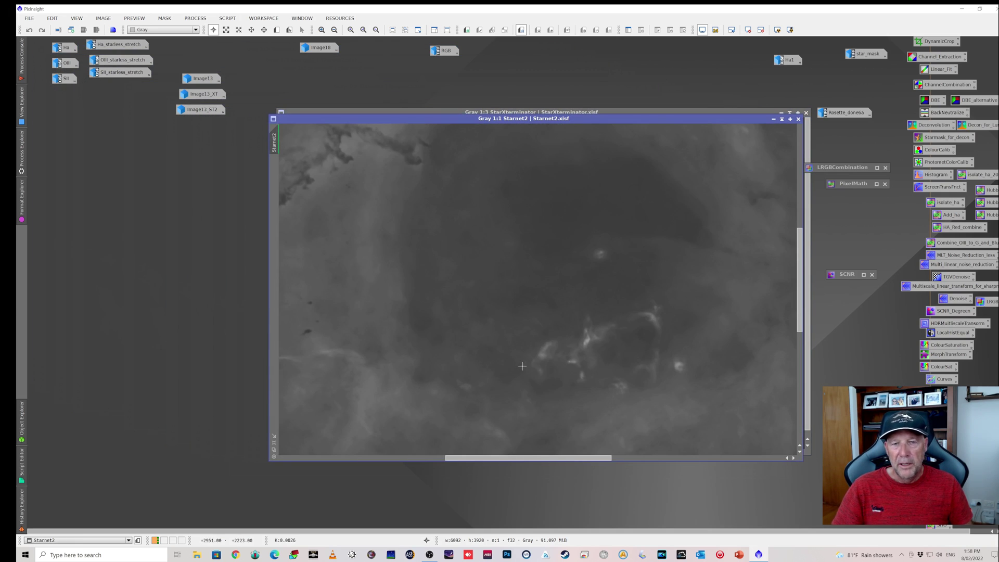
{"action": "left_click_drag", "start_coordinate": [551, 458], "coordinate": [486, 459]}
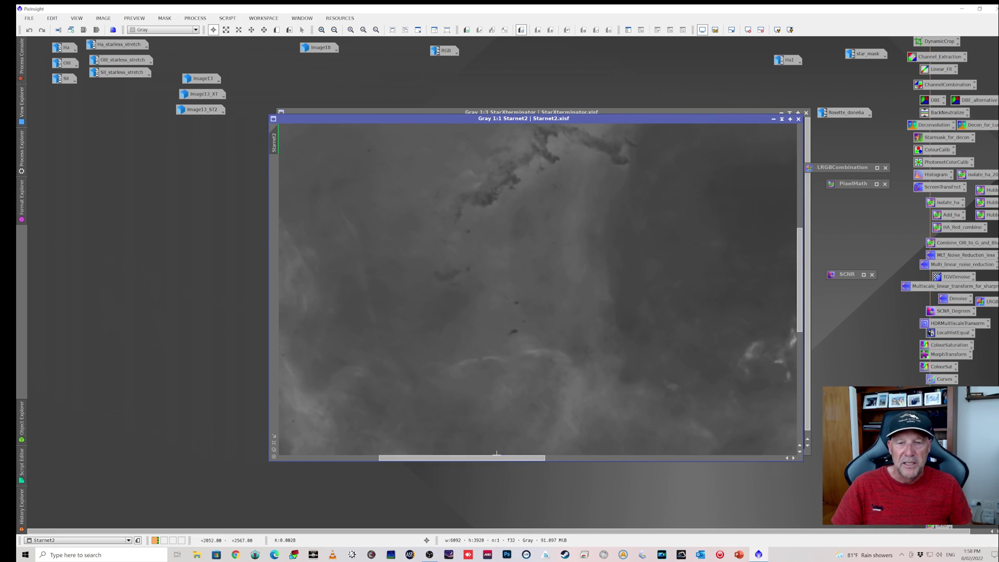
{"action": "left_click_drag", "start_coordinate": [497, 460], "coordinate": [676, 458]}
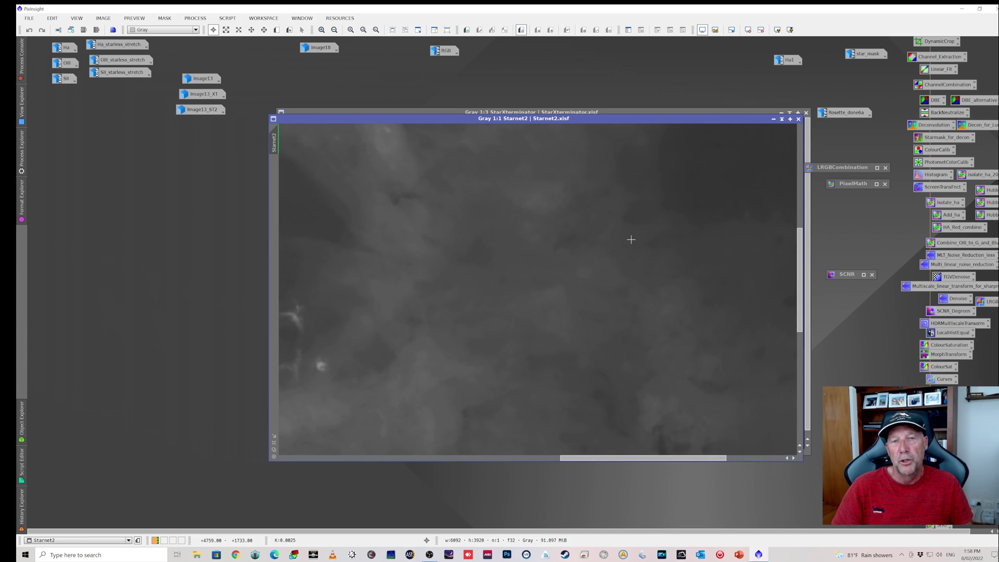
{"action": "left_click_drag", "start_coordinate": [634, 458], "coordinate": [527, 458]}
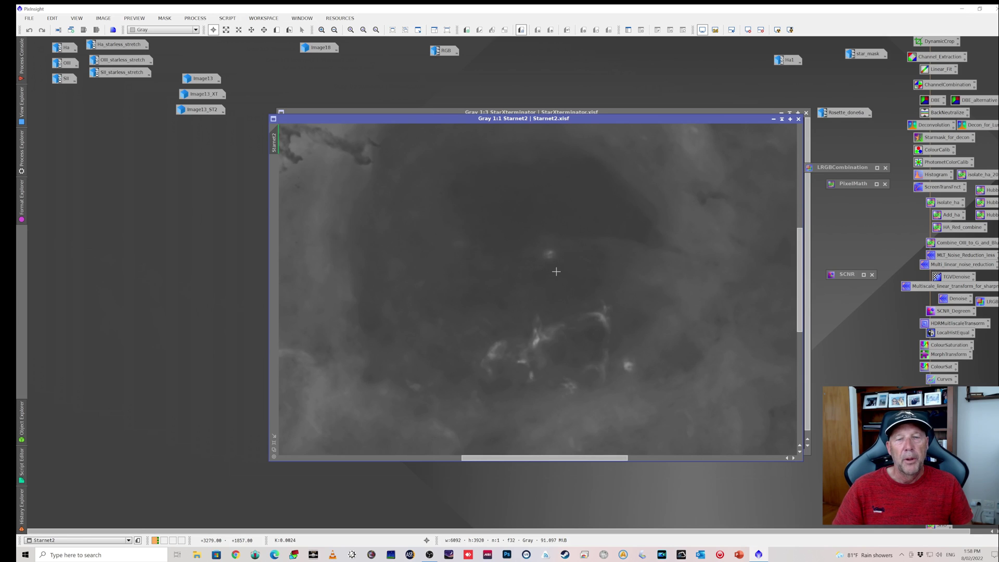
{"action": "scroll", "coordinate": [556, 271], "scroll_direction": "down", "scroll_amount": 2}
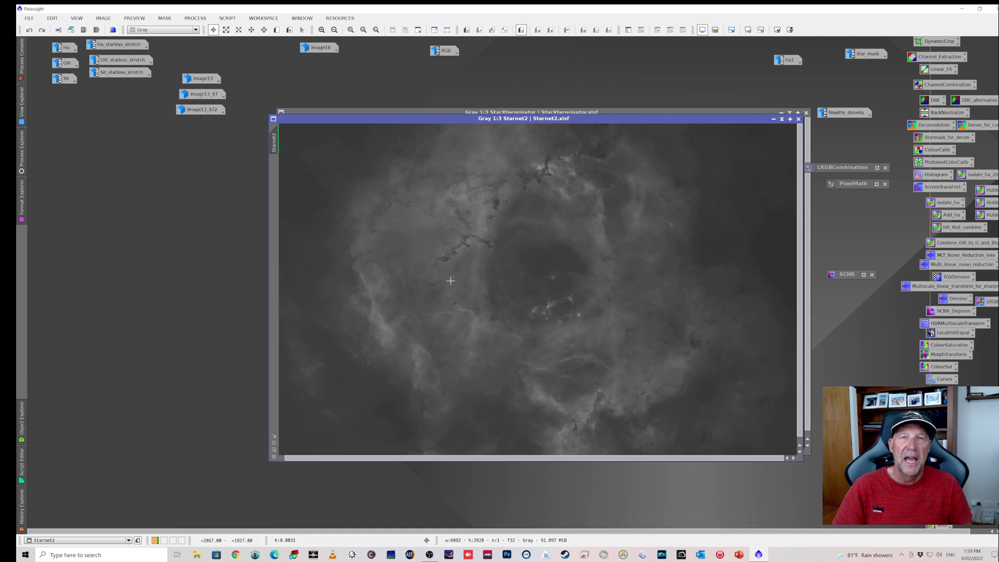
{"action": "left_click", "coordinate": [773, 118]}
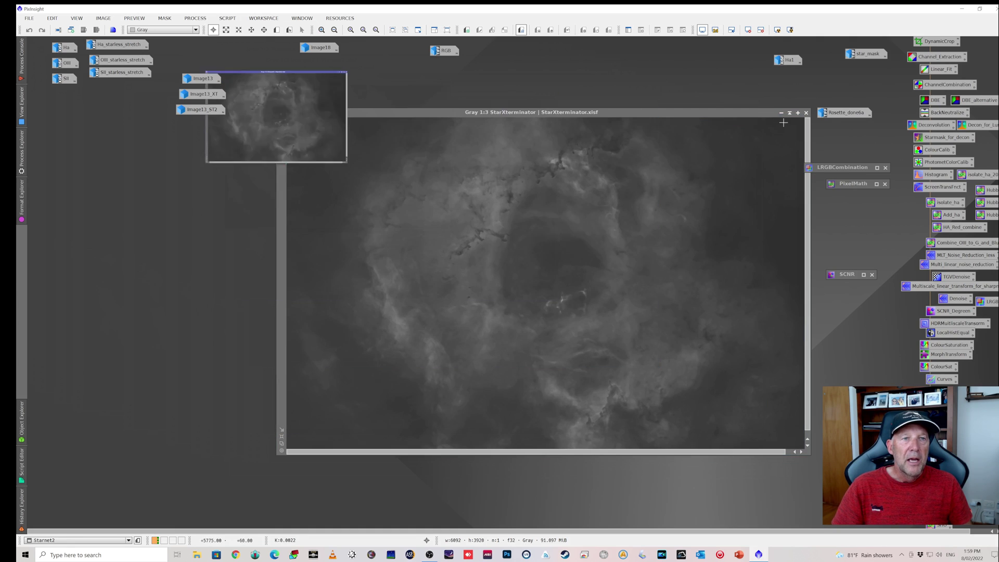
{"action": "left_click", "coordinate": [781, 112]}
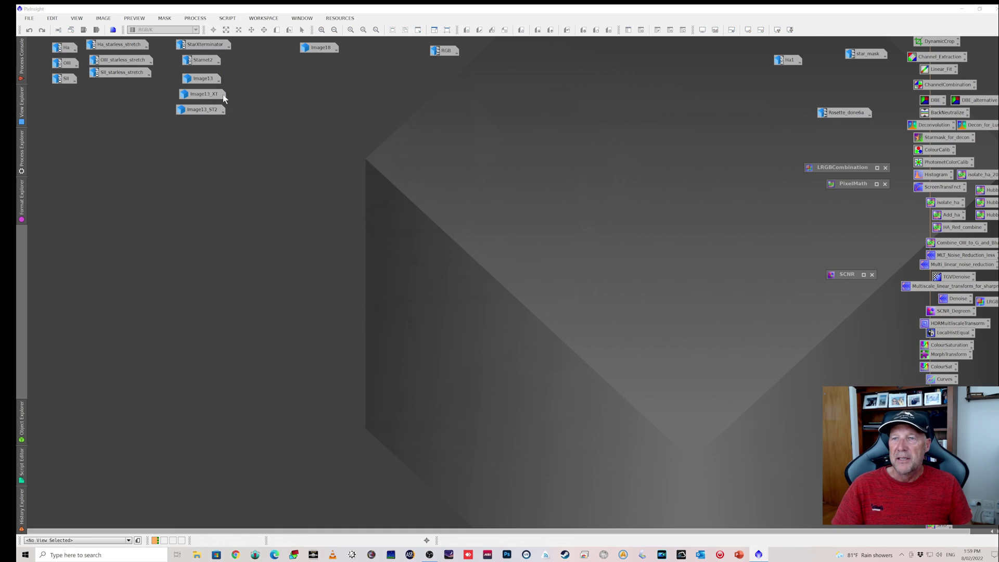
Review and iconize the Ha image, and open the Image13 colour image with its last two changes undone.
{"action": "double_click", "coordinate": [64, 50]}
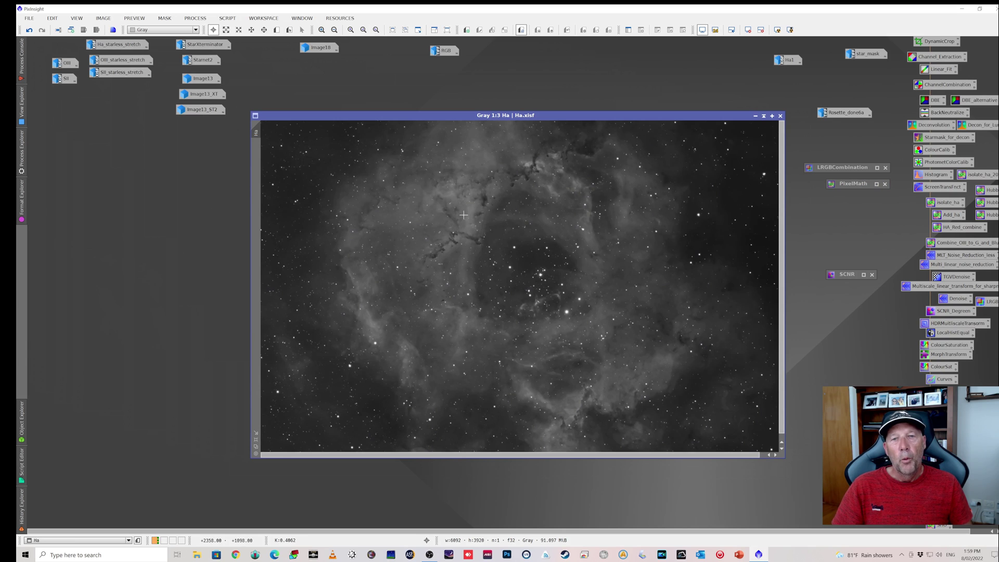
{"action": "left_click", "coordinate": [756, 116]}
{"action": "double_click", "coordinate": [203, 78]}
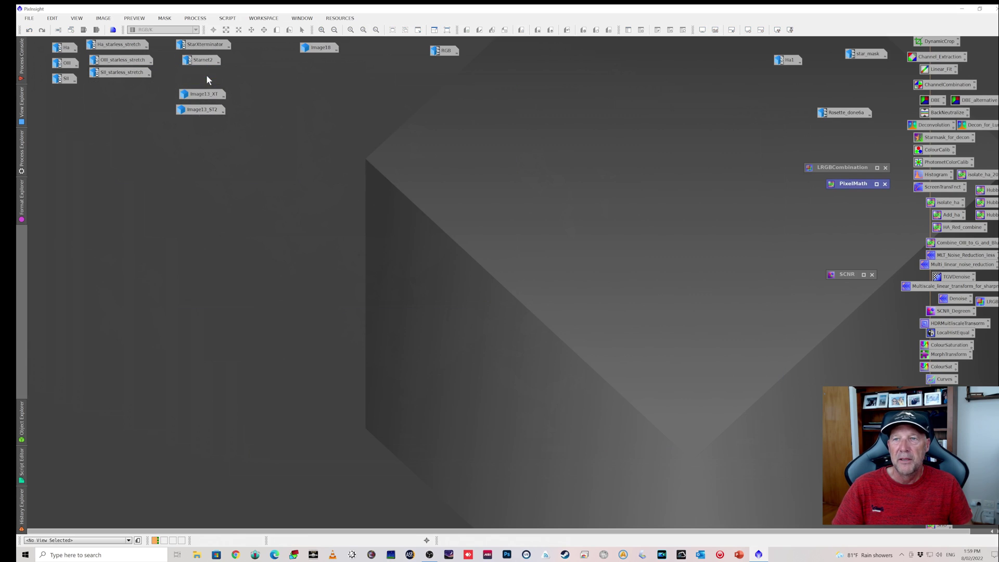
{"action": "left_click", "coordinate": [30, 31]}
{"action": "left_click", "coordinate": [29, 30]}
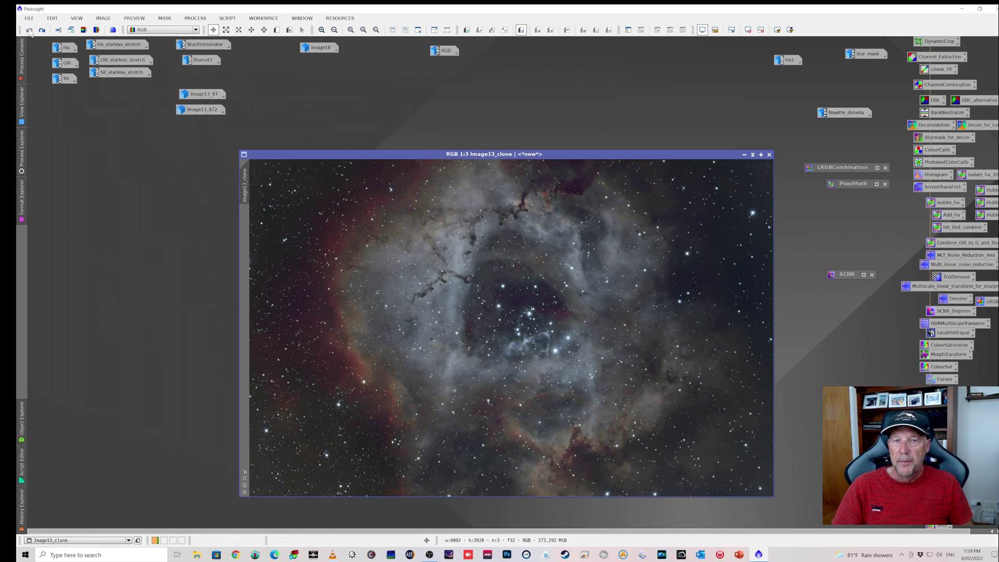
{"action": "left_click_drag", "start_coordinate": [543, 155], "coordinate": [544, 114]}
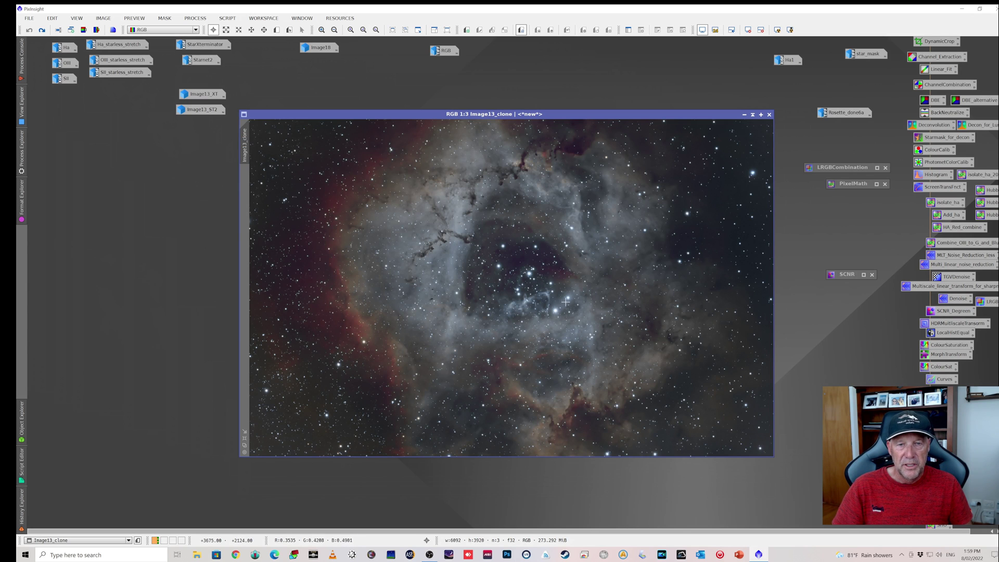
Compare the SII image with the Image13_clone colour image and iconize both.
{"action": "double_click", "coordinate": [65, 79]}
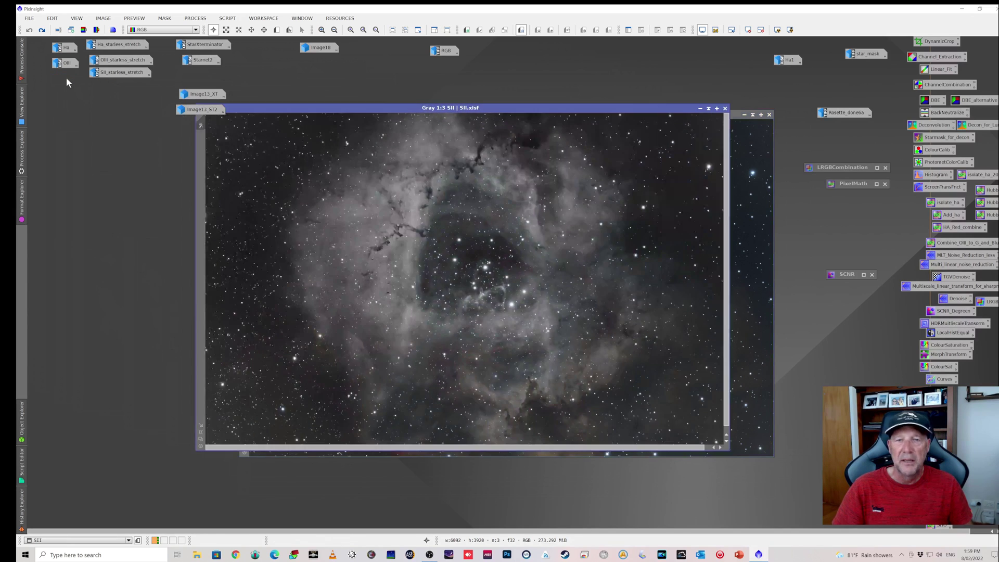
{"action": "left_click", "coordinate": [700, 108]}
{"action": "left_click_drag", "start_coordinate": [669, 114], "coordinate": [659, 122]}
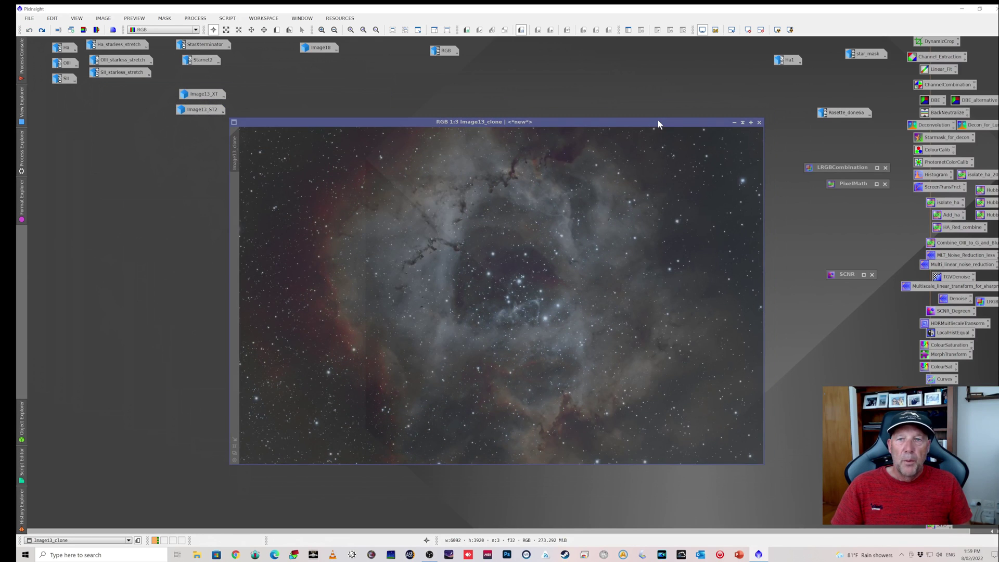
{"action": "left_click", "coordinate": [734, 122]}
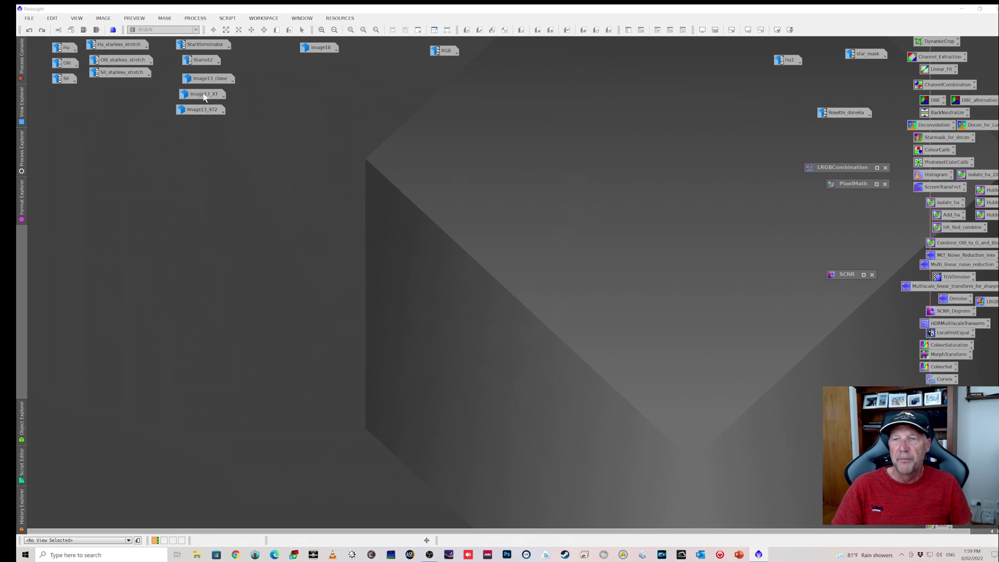
Open the Image13_XT starless colour image, position its window mid-workspace and inspect the nebula's core at 1:1.
{"action": "double_click", "coordinate": [202, 94]}
{"action": "left_click_drag", "start_coordinate": [410, 179], "coordinate": [374, 128]}
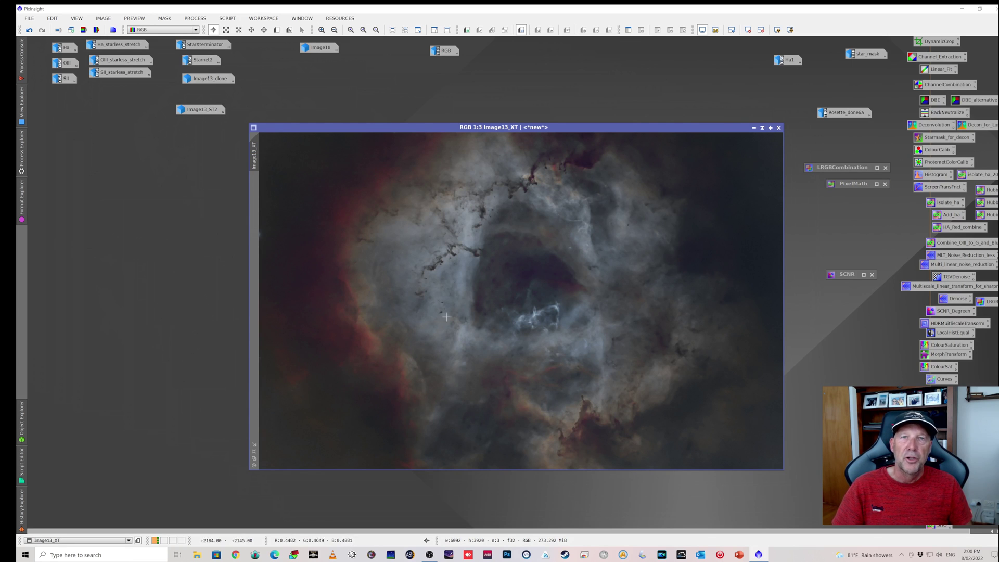
{"action": "key", "text": "ctrl+1"}
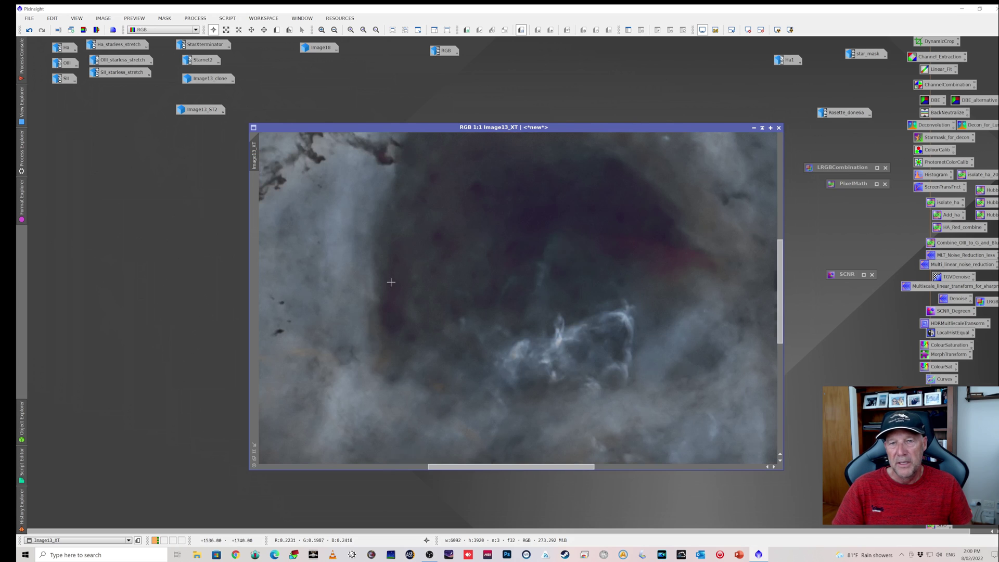
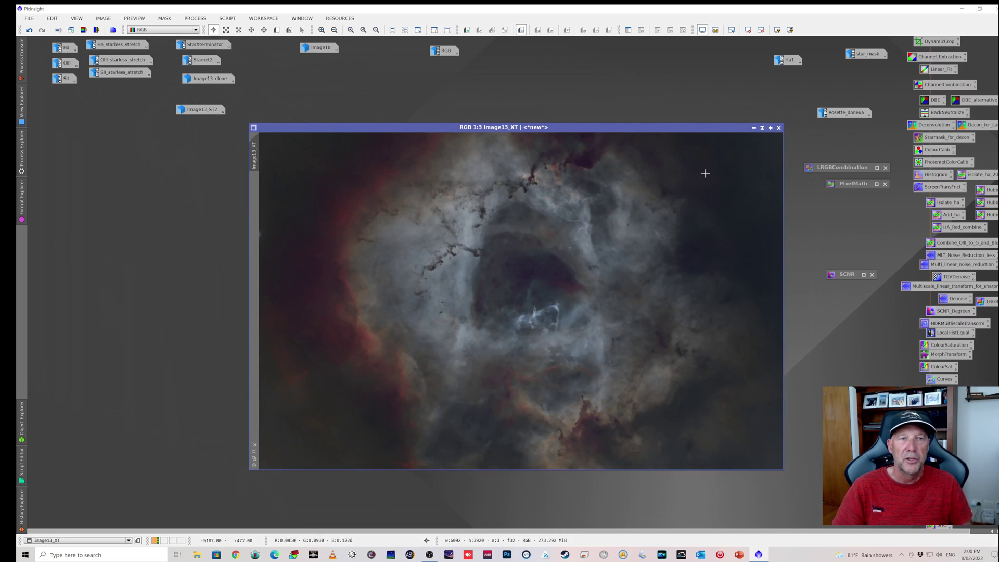
Iconize the Image13_XT image, and review and iconize the Image13_ST2 and Ha_starless_stretch images in turn.
{"action": "left_click", "coordinate": [754, 128]}
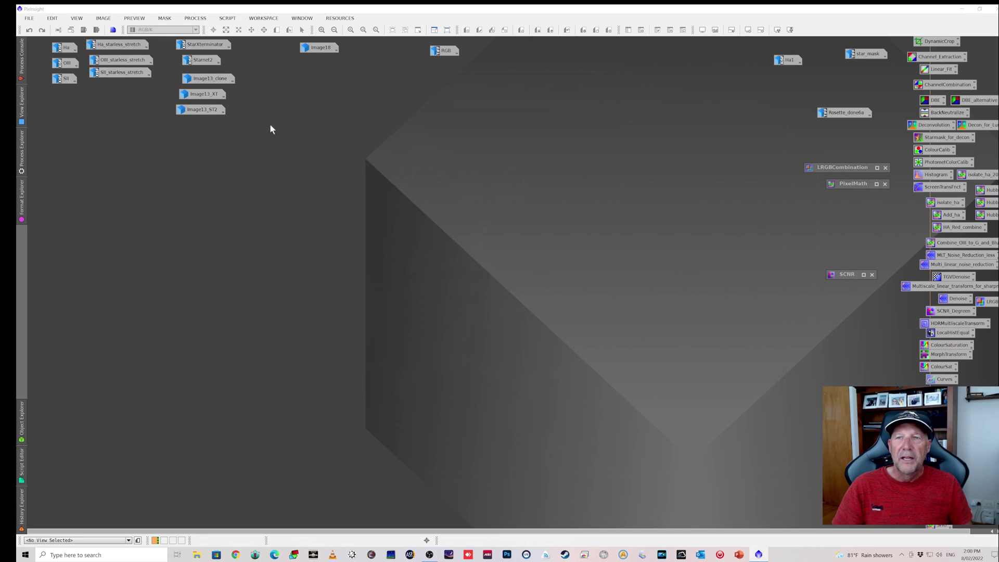
{"action": "double_click", "coordinate": [200, 109]}
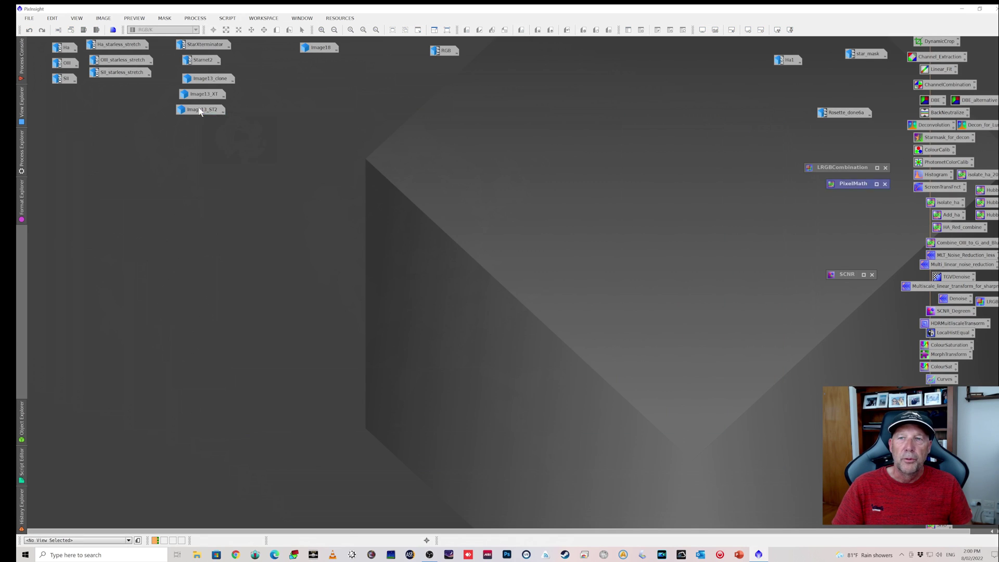
{"action": "left_click_drag", "start_coordinate": [451, 120], "coordinate": [459, 117]}
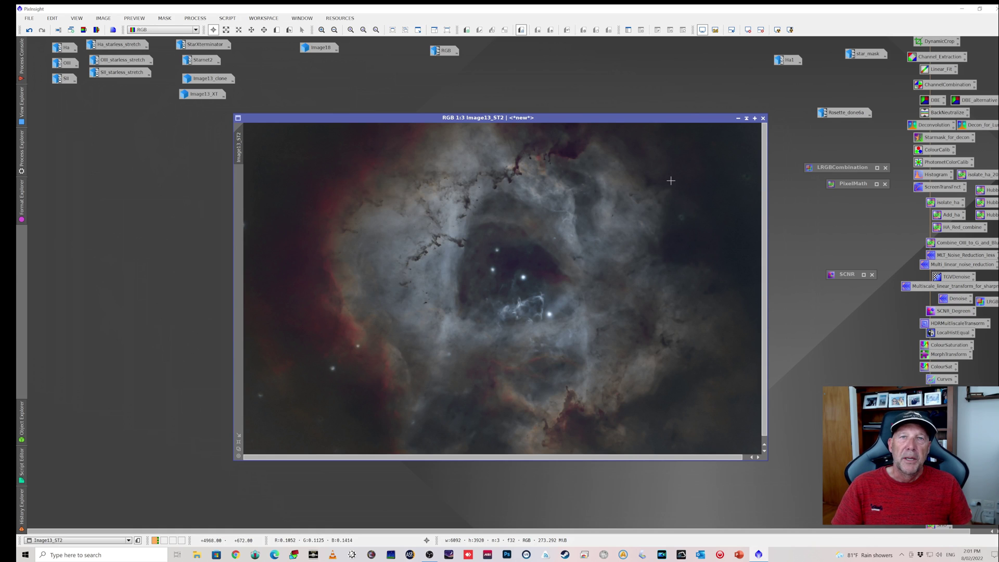
{"action": "left_click", "coordinate": [738, 118]}
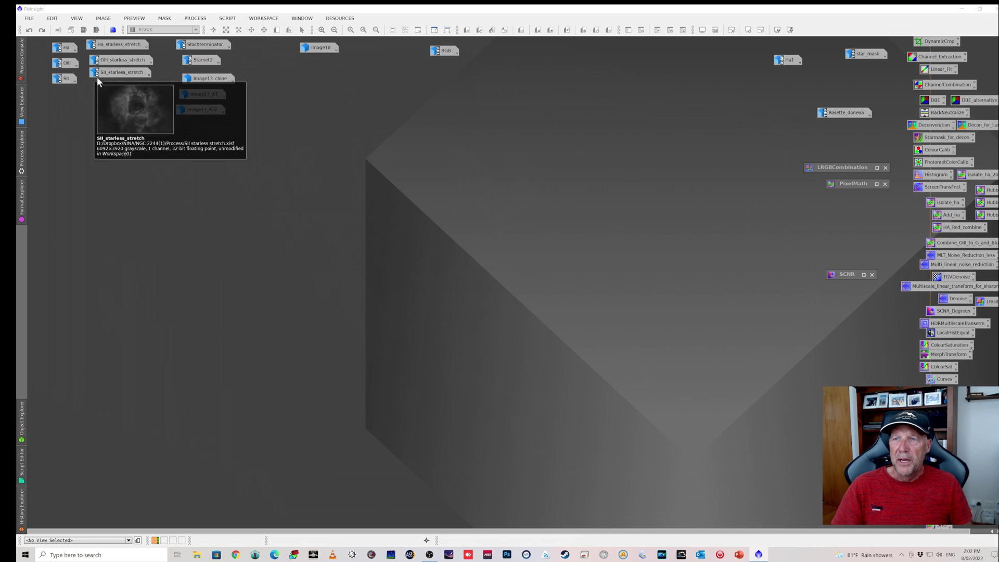
{"action": "double_click", "coordinate": [117, 46]}
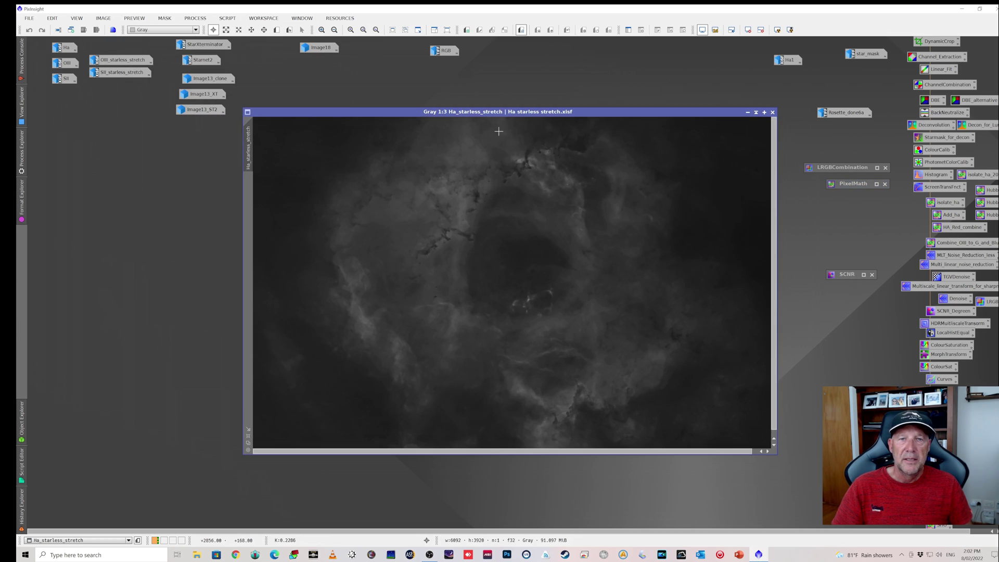
{"action": "left_click", "coordinate": [748, 112]}
Open the Image18 colour image, redo its undone change and reposition its window in the workspace.
{"action": "double_click", "coordinate": [321, 48]}
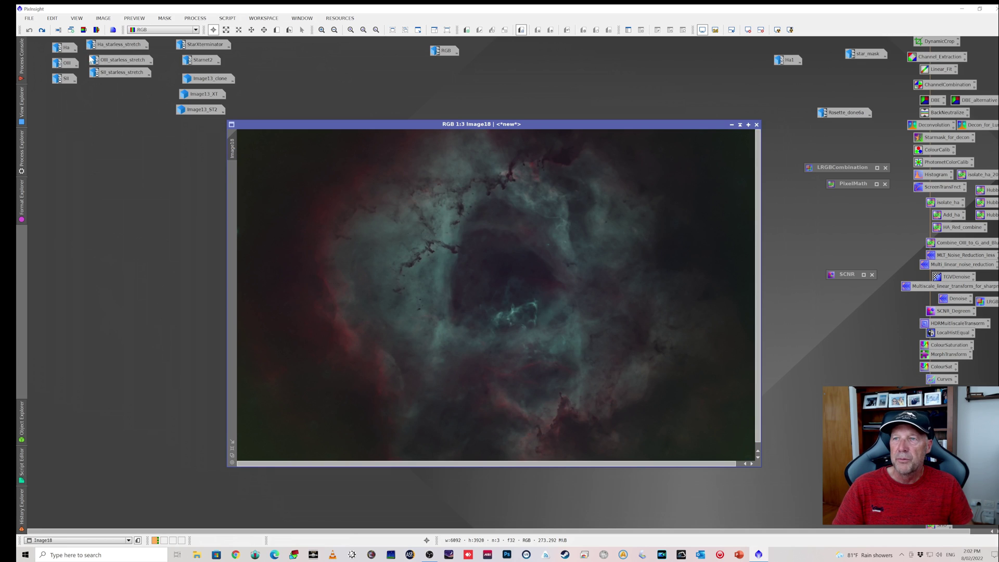
{"action": "left_click", "coordinate": [42, 29]}
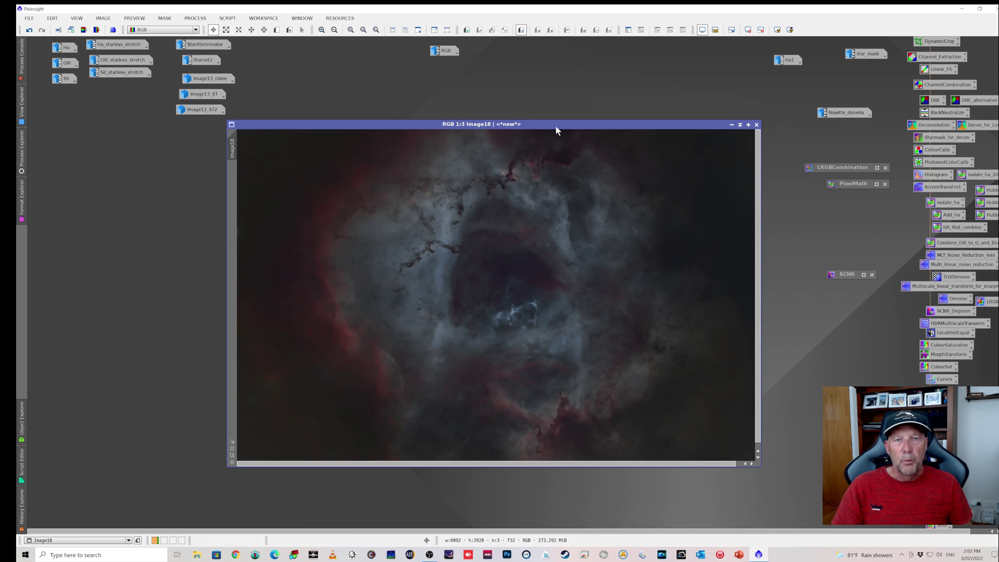
{"action": "left_click_drag", "start_coordinate": [555, 125], "coordinate": [510, 110]}
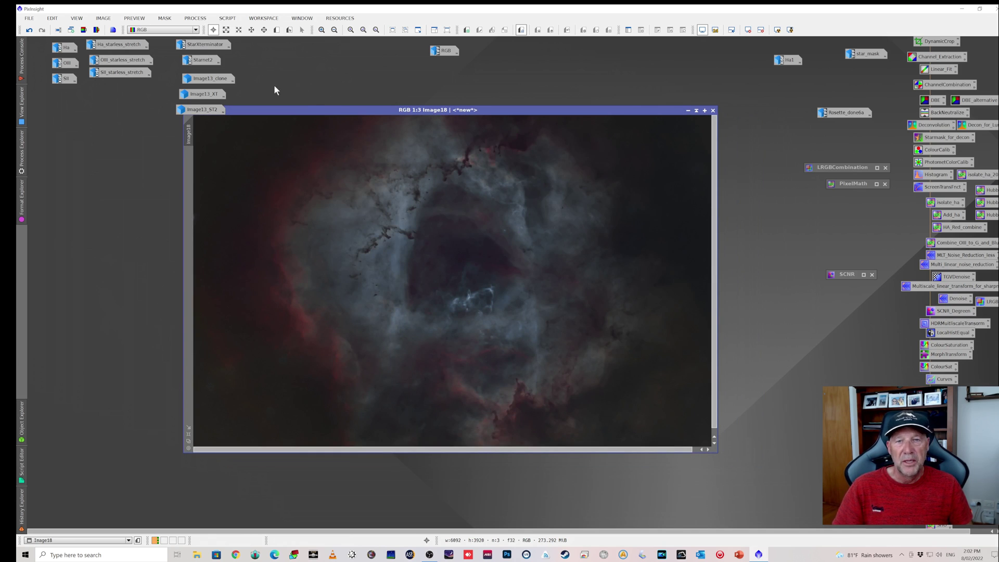
Build a red chrominance mask of Image18 with the ColorMask script, raising the number of mask blur layers to remove.
{"action": "left_click", "coordinate": [225, 18]}
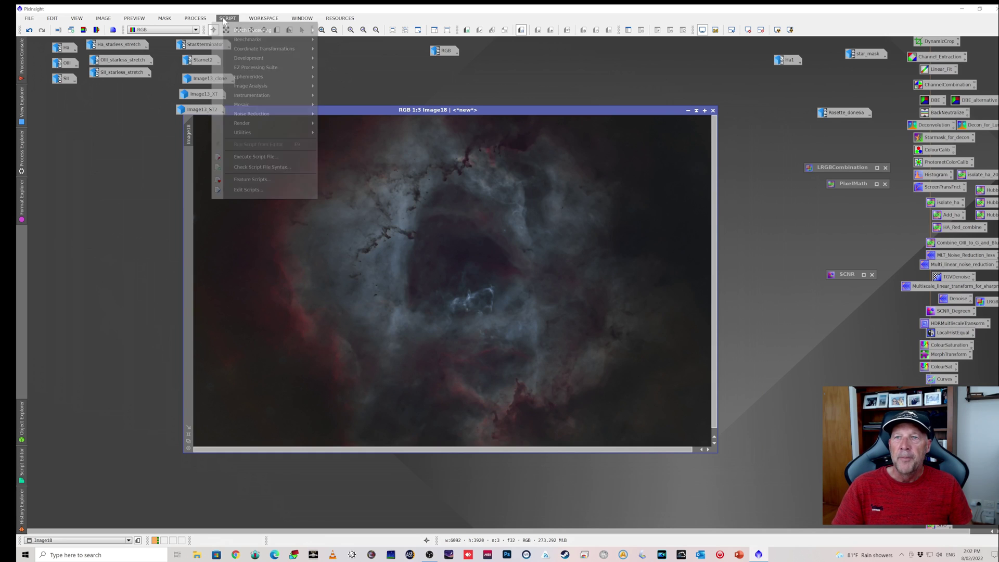
{"action": "mouse_move", "coordinate": [255, 133]}
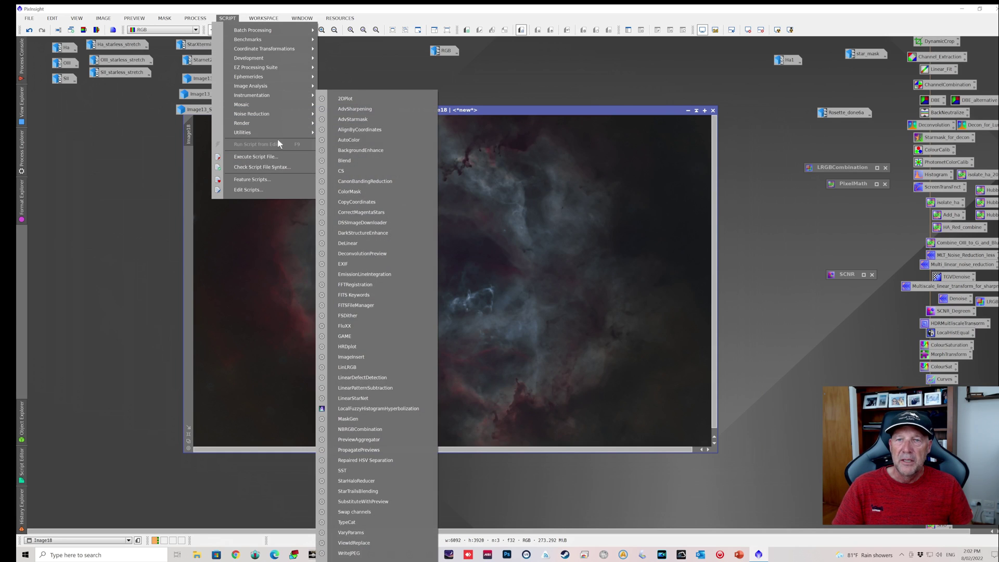
{"action": "left_click", "coordinate": [377, 191]}
{"action": "left_click_drag", "start_coordinate": [534, 168], "coordinate": [822, 157]}
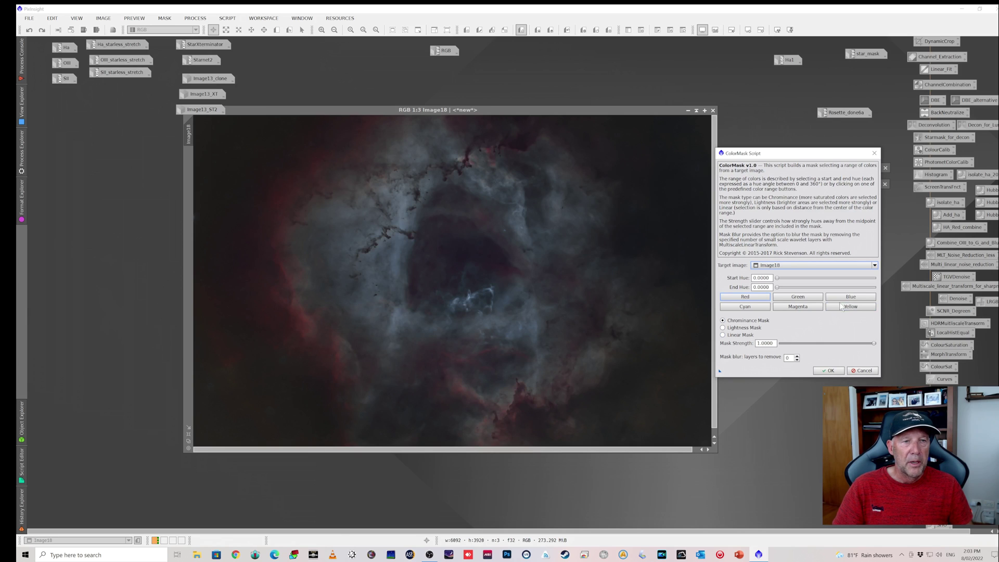
{"action": "left_click", "coordinate": [744, 297]}
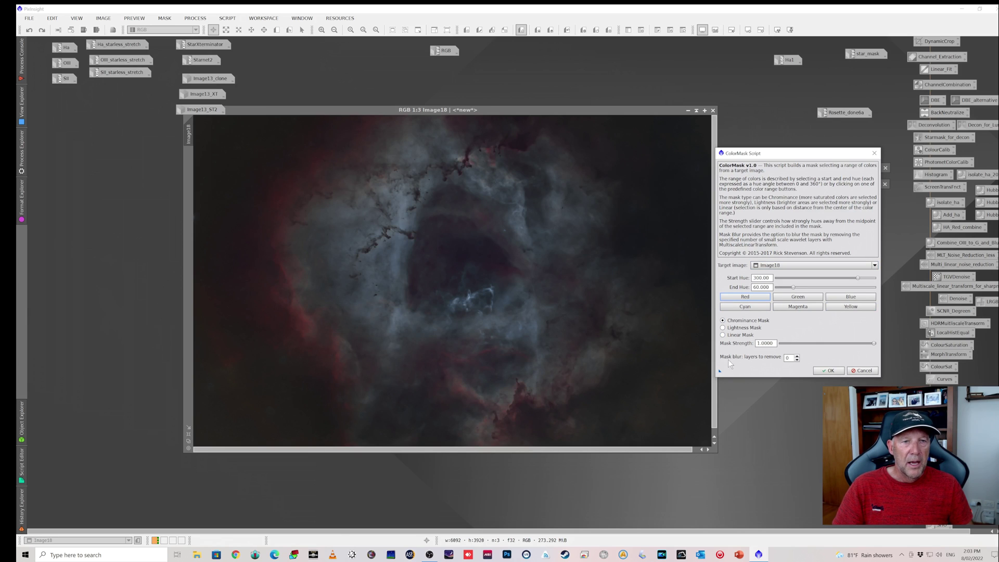
{"action": "left_click", "coordinate": [797, 356]}
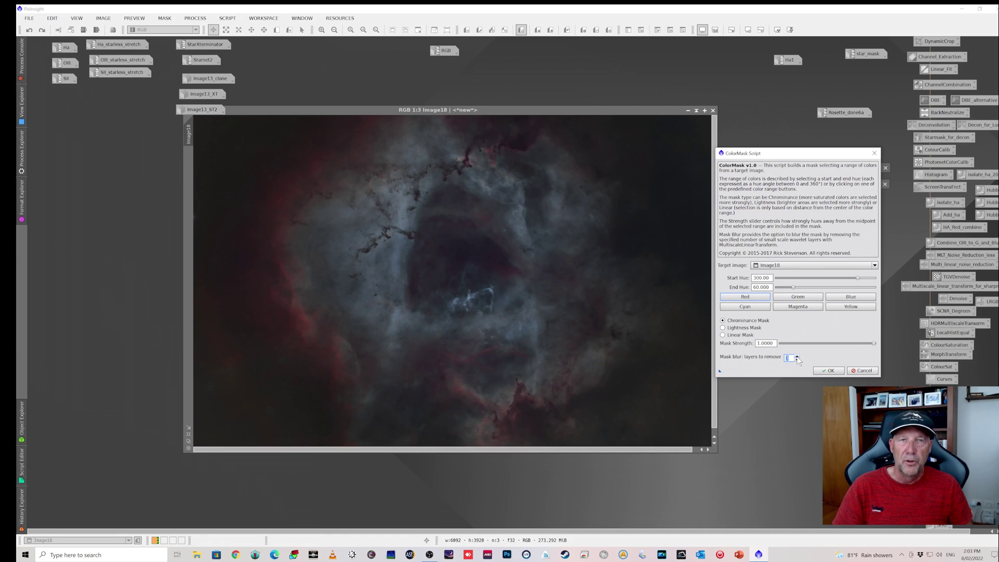
{"action": "left_click", "coordinate": [831, 370]}
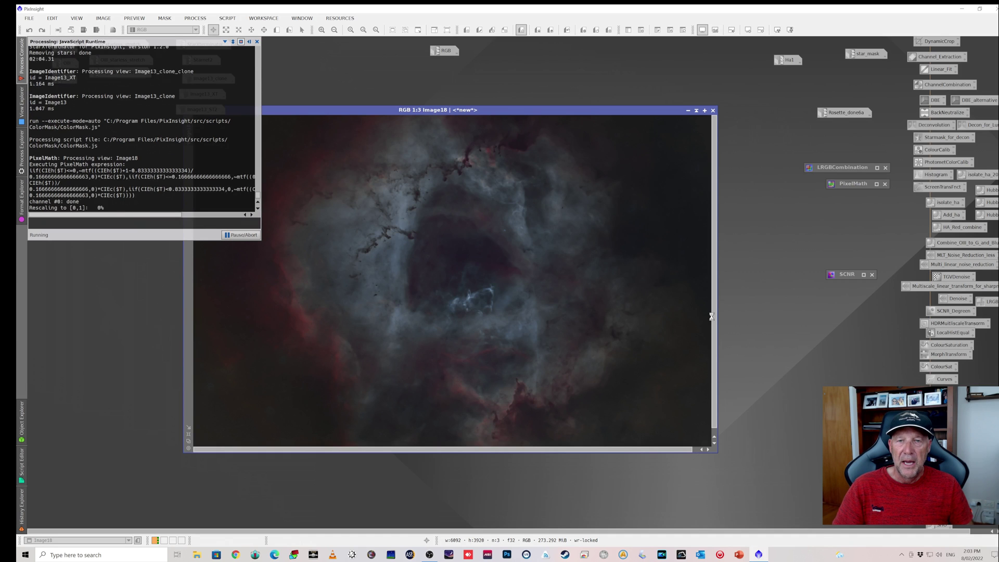
Review and iconize the red mask, place its icon in free workspace beside Image18, and iconize Image18.
{"action": "left_click_drag", "start_coordinate": [443, 131], "coordinate": [599, 139]}
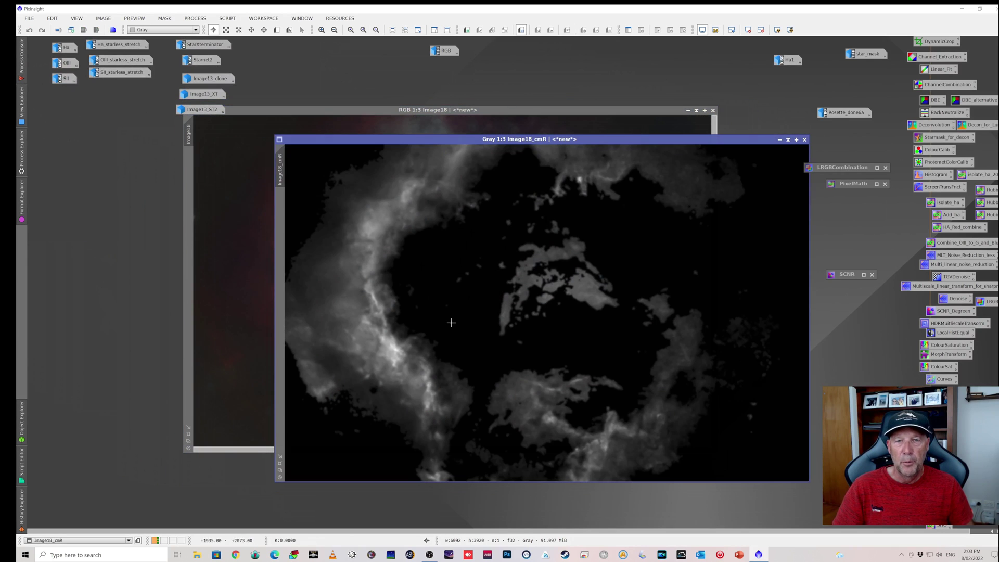
{"action": "left_click", "coordinate": [779, 140]}
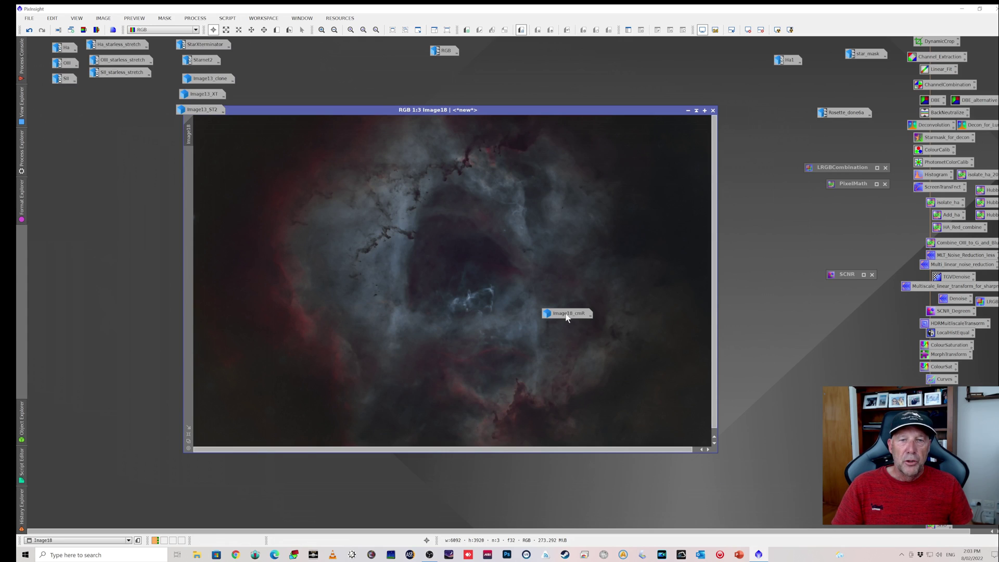
{"action": "left_click_drag", "start_coordinate": [568, 314], "coordinate": [796, 337]}
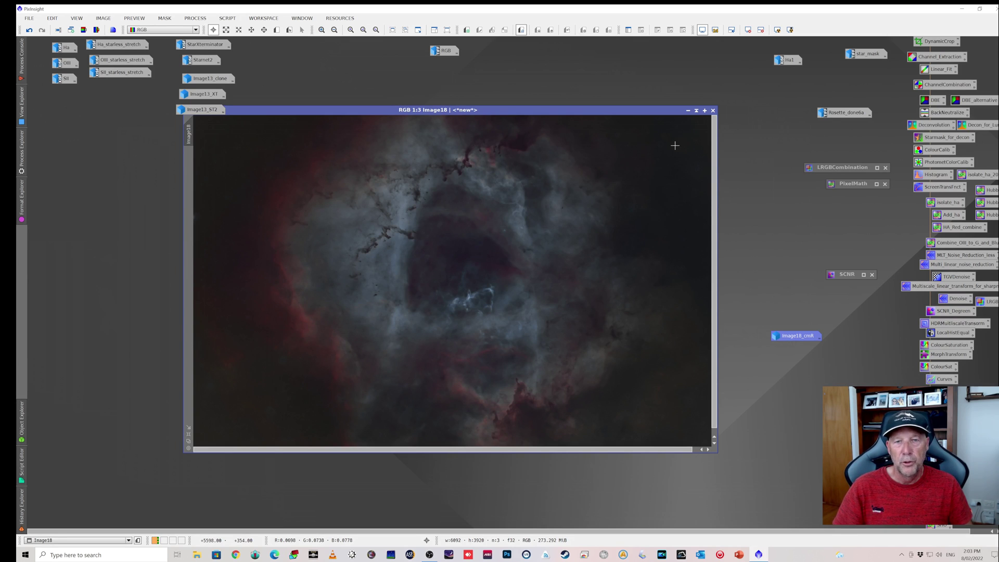
{"action": "left_click", "coordinate": [688, 110]}
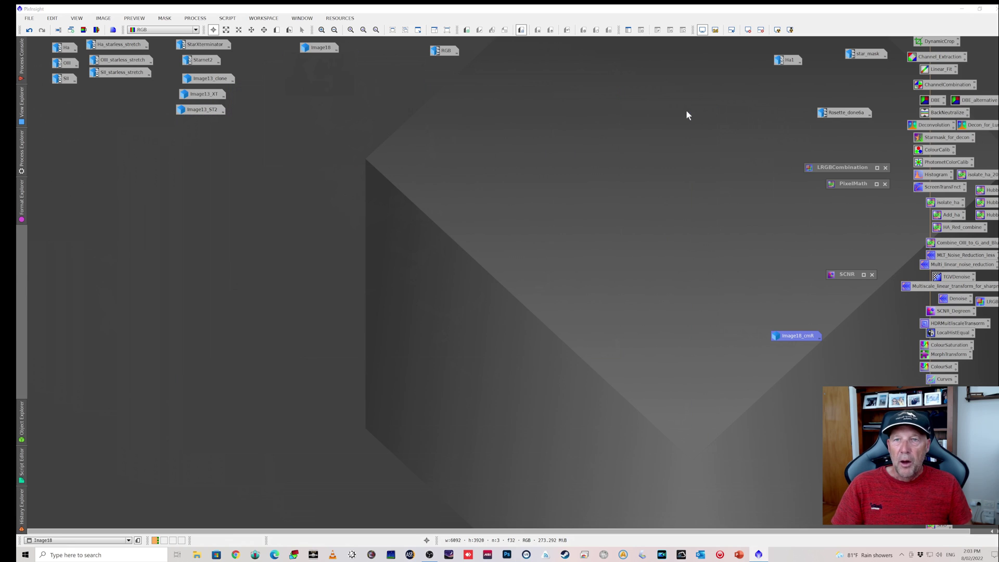
Review the RGB colour image and the Ha image in turn and iconize both.
{"action": "double_click", "coordinate": [447, 51]}
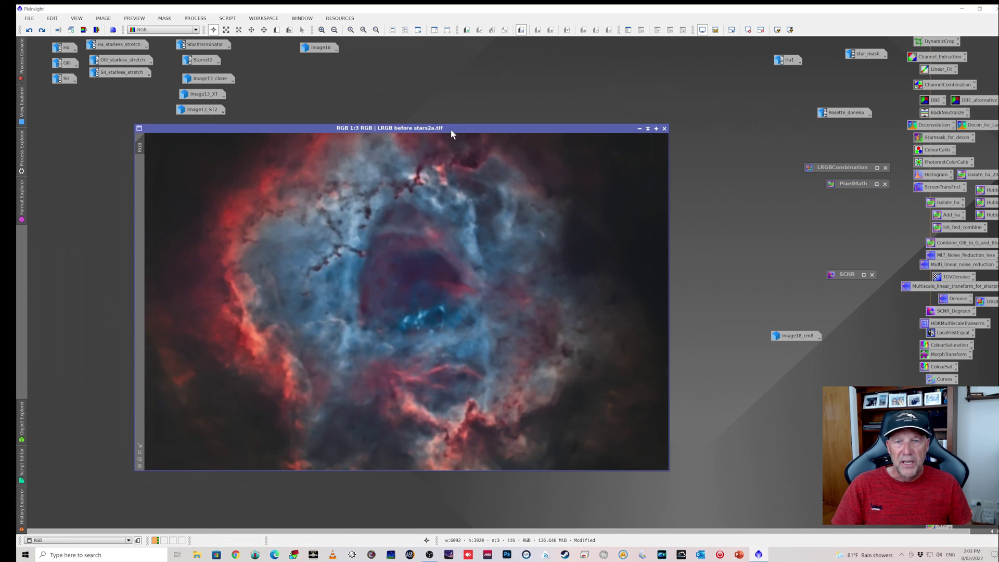
{"action": "left_click_drag", "start_coordinate": [451, 129], "coordinate": [494, 111]}
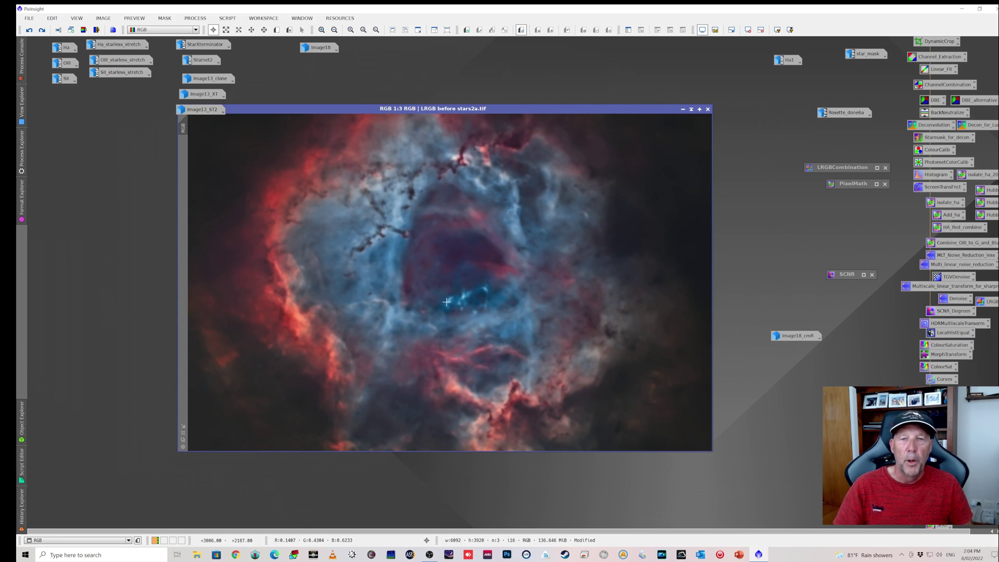
{"action": "left_click", "coordinate": [682, 109]}
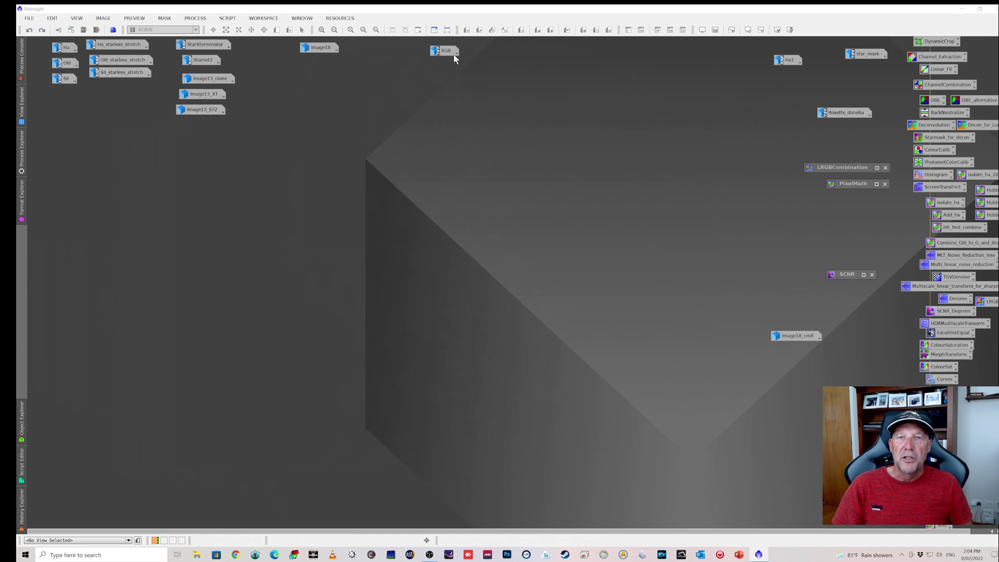
{"action": "double_click", "coordinate": [64, 50]}
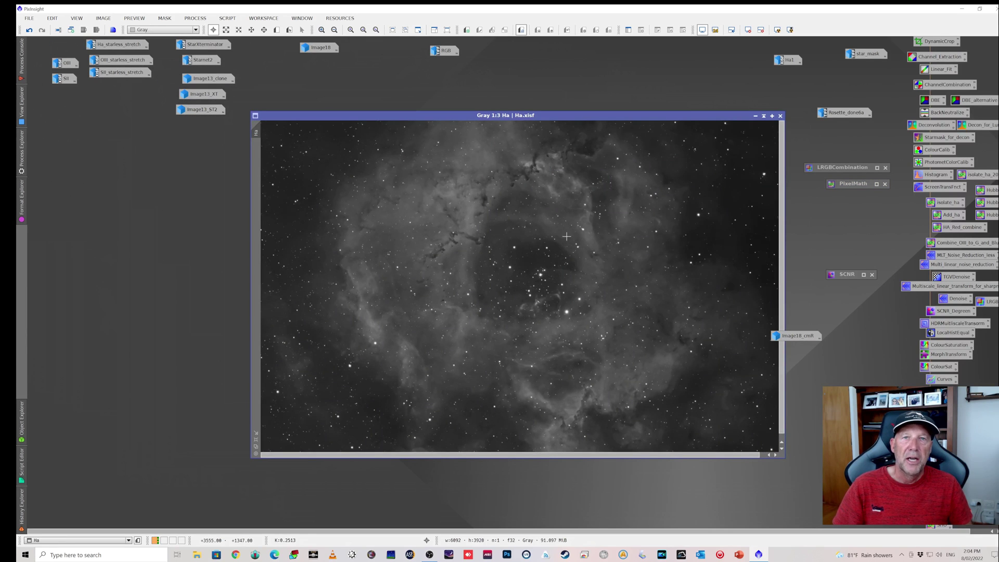
{"action": "left_click", "coordinate": [755, 115]}
Open the Ha1 luminance image, compare it with the range_mask image and iconize the range mask.
{"action": "double_click", "coordinate": [788, 60]}
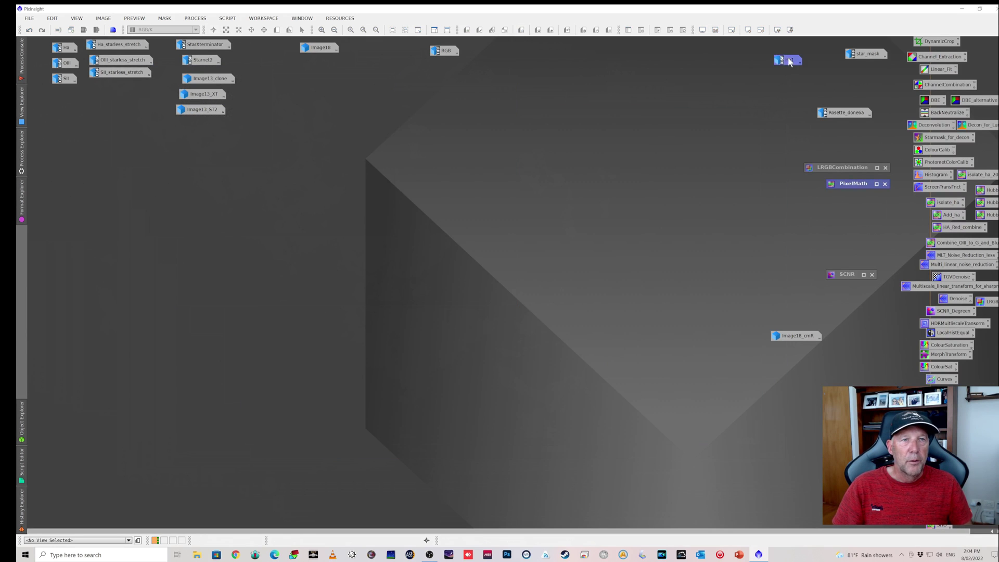
{"action": "left_click_drag", "start_coordinate": [556, 123], "coordinate": [594, 115]}
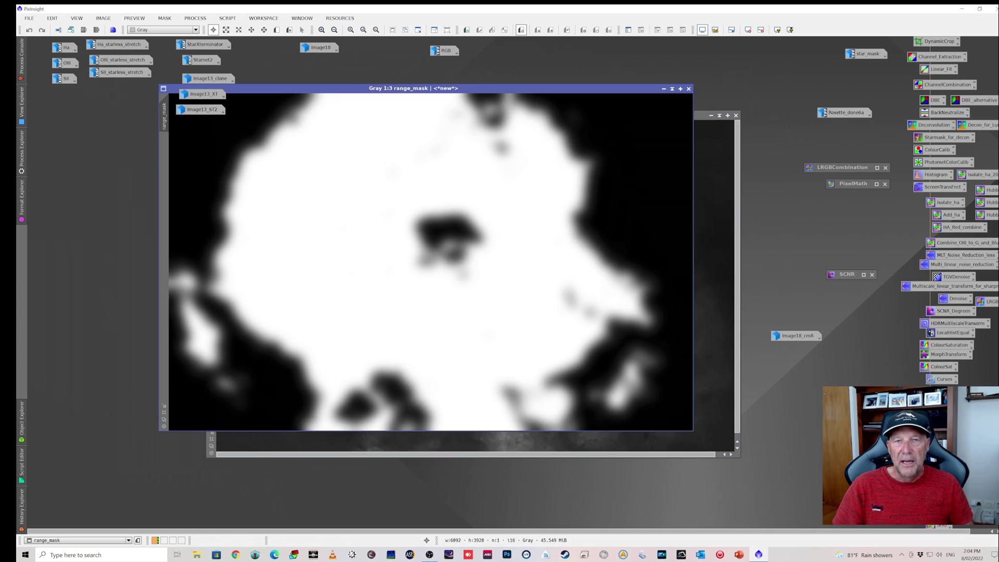
{"action": "left_click_drag", "start_coordinate": [555, 92], "coordinate": [625, 126]}
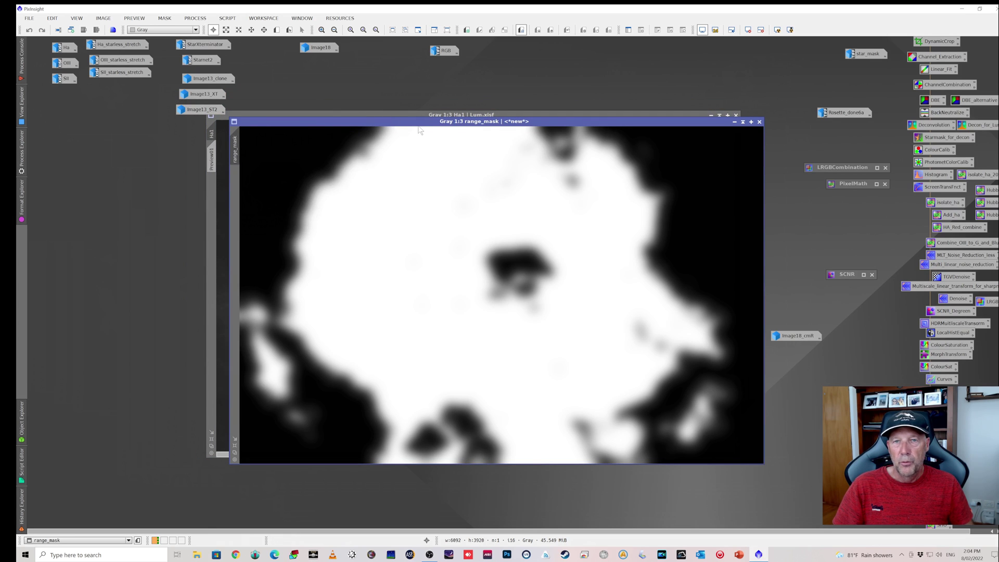
{"action": "left_click_drag", "start_coordinate": [420, 125], "coordinate": [516, 265]}
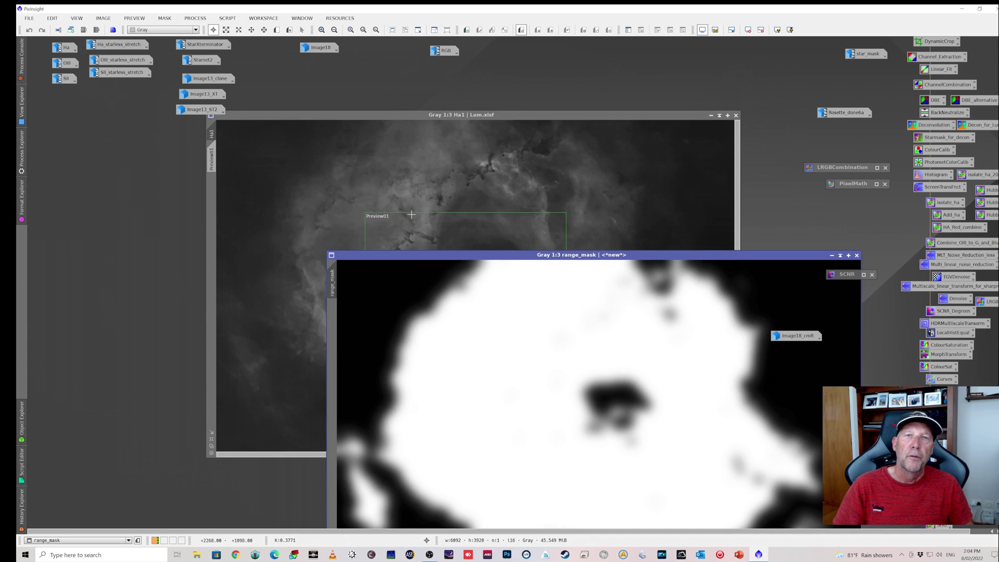
{"action": "left_click", "coordinate": [832, 255]}
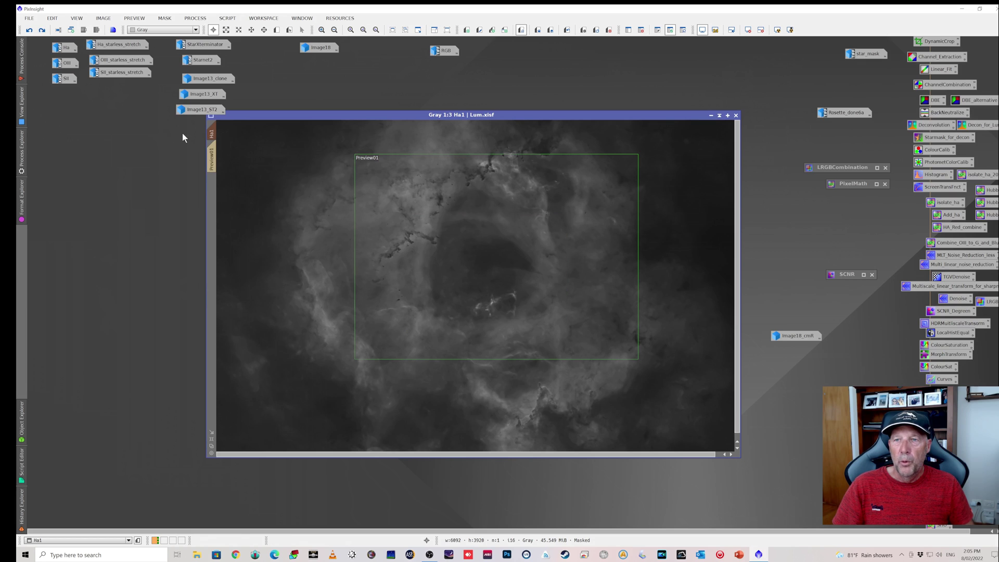
Show the range mask overlay on the Ha1 image to check the protected areas, and hide it again.
{"action": "mouse_move", "coordinate": [214, 134]}
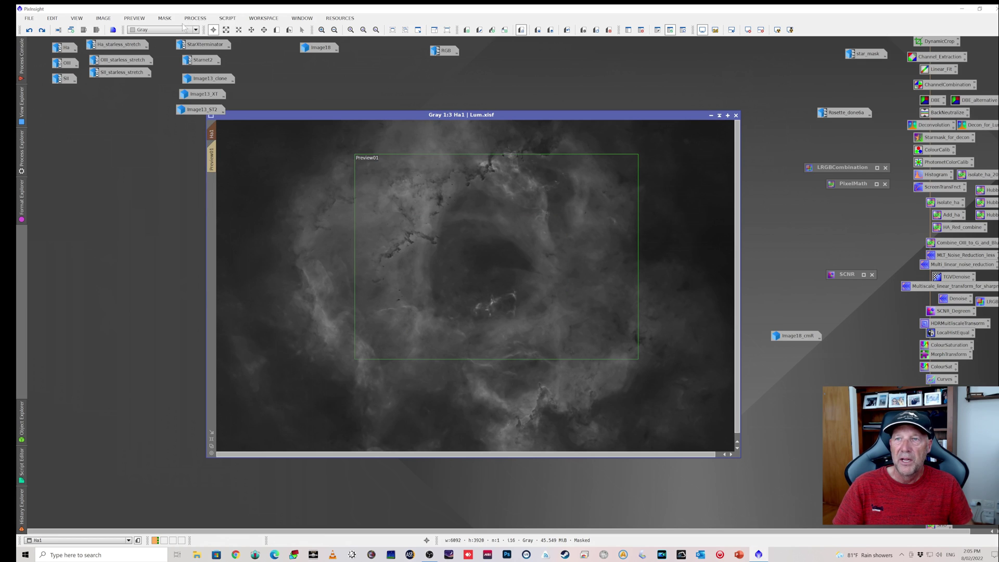
{"action": "left_click", "coordinate": [164, 18]}
{"action": "left_click", "coordinate": [190, 78]}
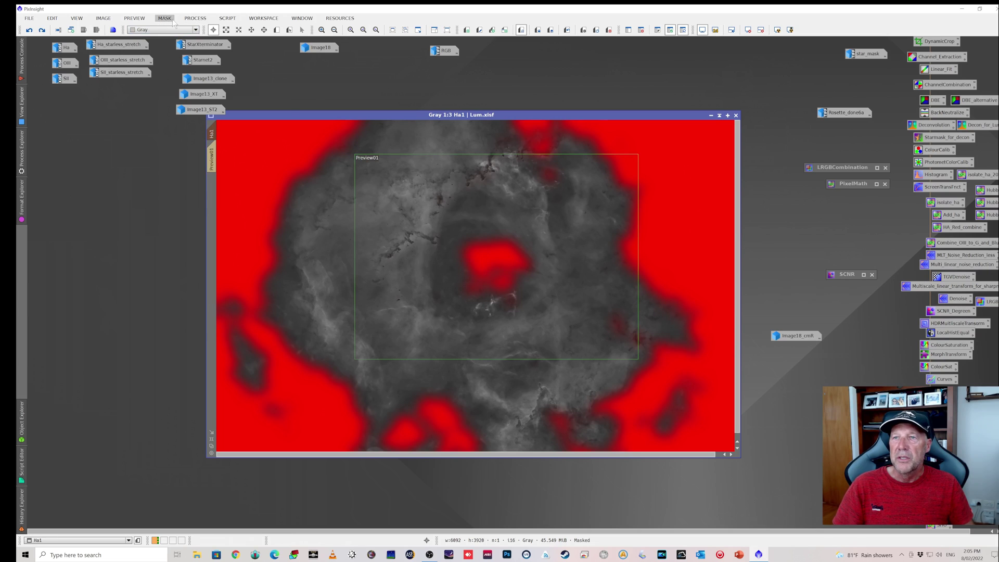
{"action": "left_click", "coordinate": [198, 21]}
{"action": "mouse_move", "coordinate": [166, 18]}
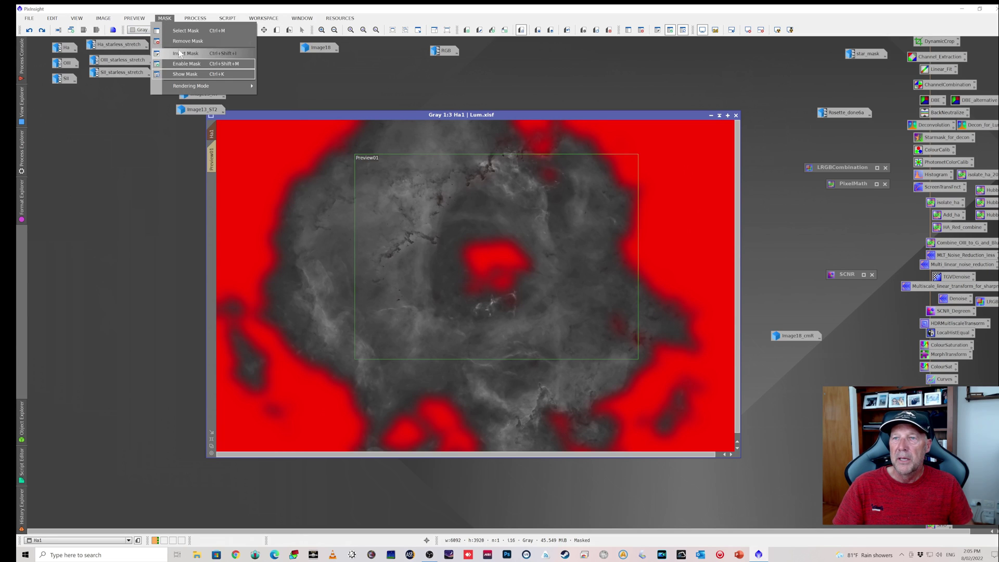
{"action": "left_click", "coordinate": [184, 74]}
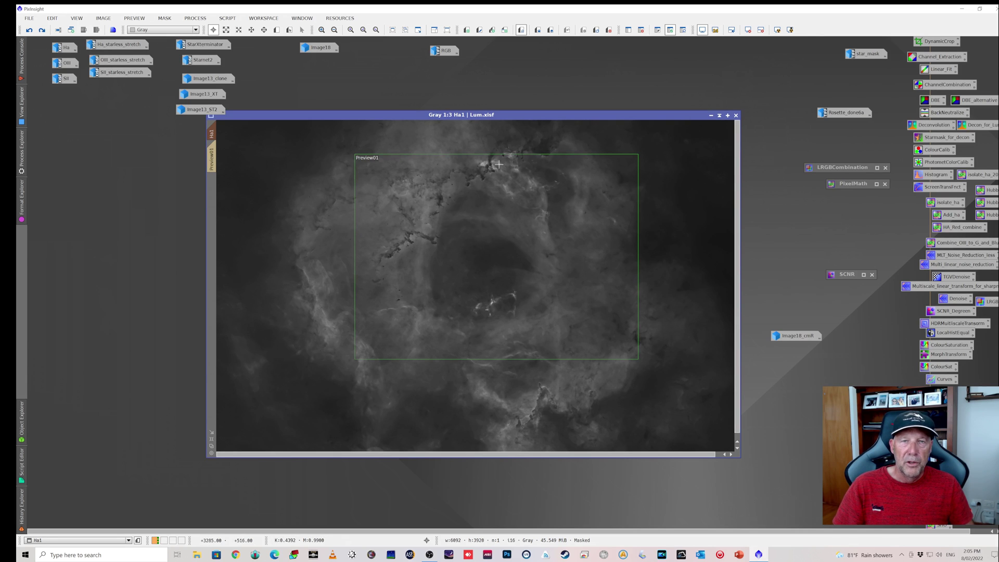
Redo the remaining undone changes on the Ha1 luminance image and iconize it.
{"action": "left_click", "coordinate": [42, 30]}
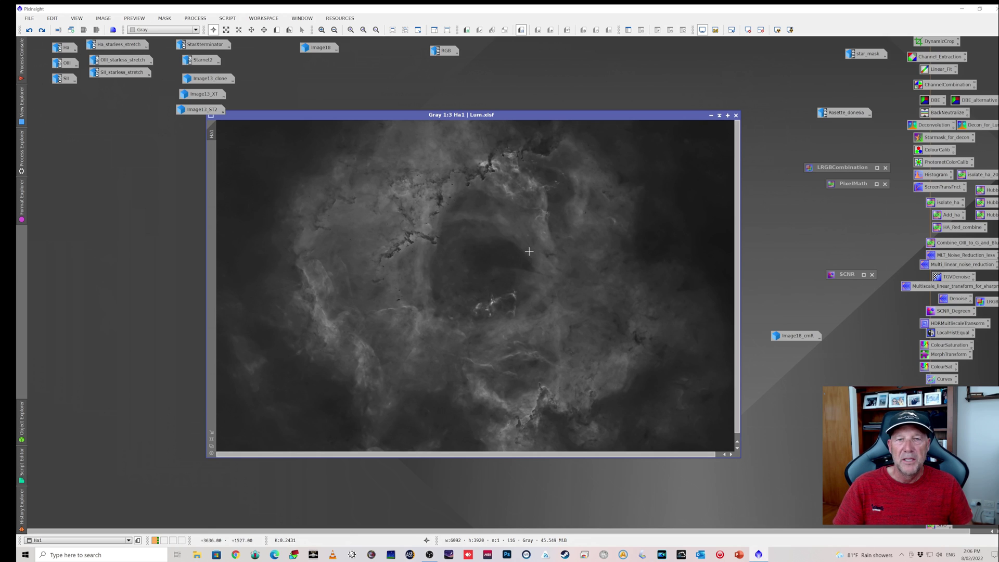
{"action": "left_click", "coordinate": [42, 31]}
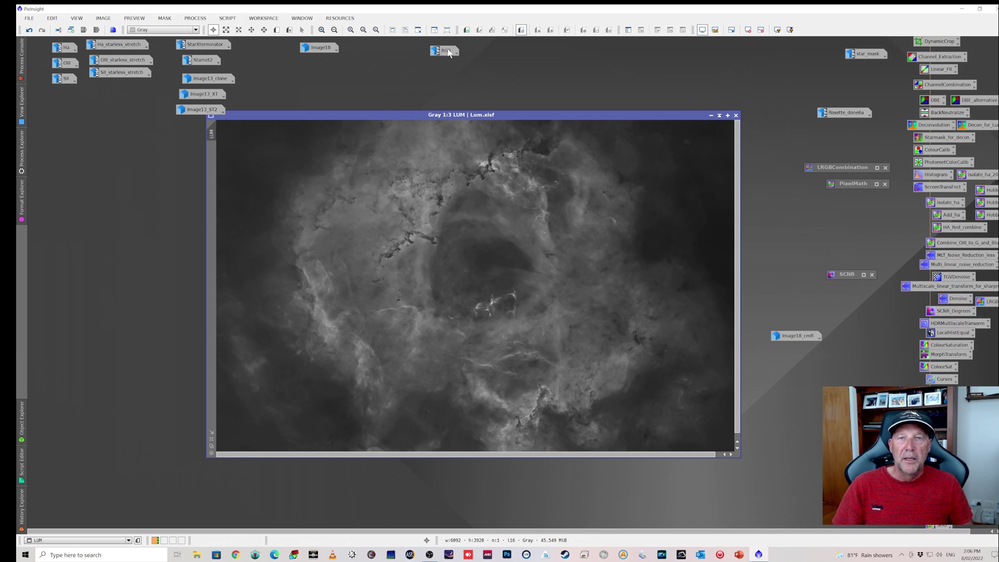
{"action": "left_click", "coordinate": [711, 116]}
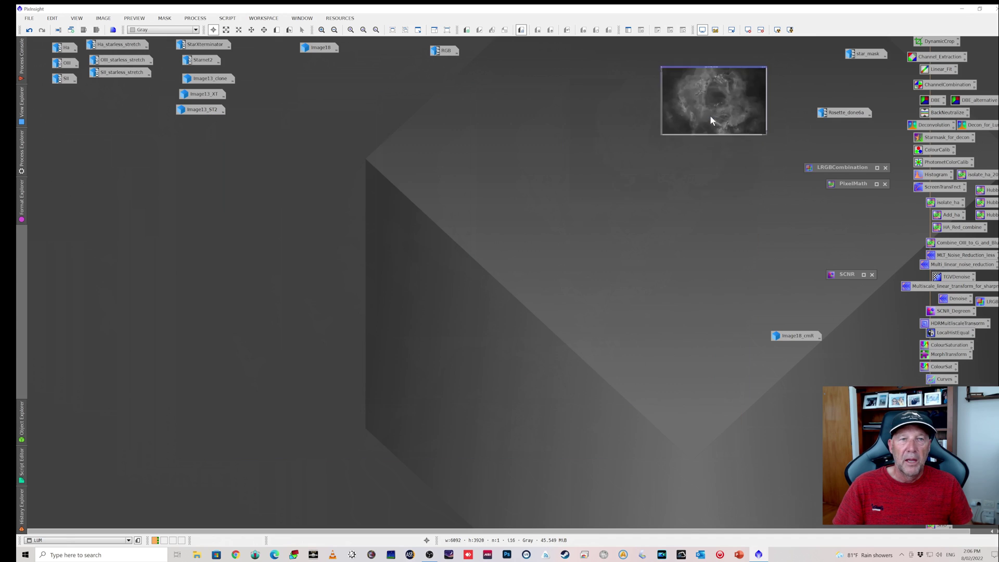
Open the RGB image, review the LRGBCombination settings that use LUM as the luminance source, and iconize the process.
{"action": "double_click", "coordinate": [443, 53]}
{"action": "left_click_drag", "start_coordinate": [443, 112], "coordinate": [462, 122]}
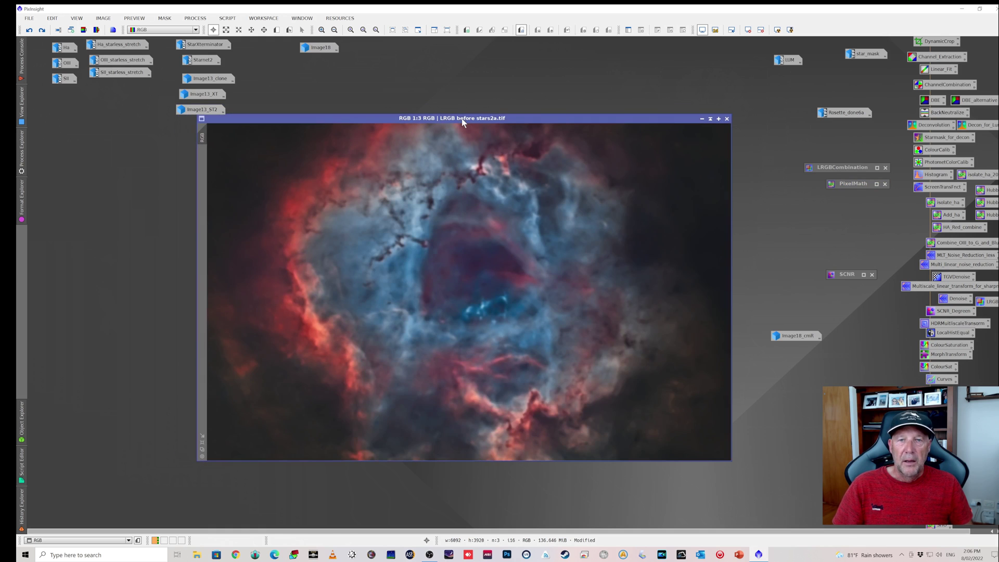
{"action": "double_click", "coordinate": [826, 167]}
{"action": "left_click_drag", "start_coordinate": [797, 132], "coordinate": [818, 152]}
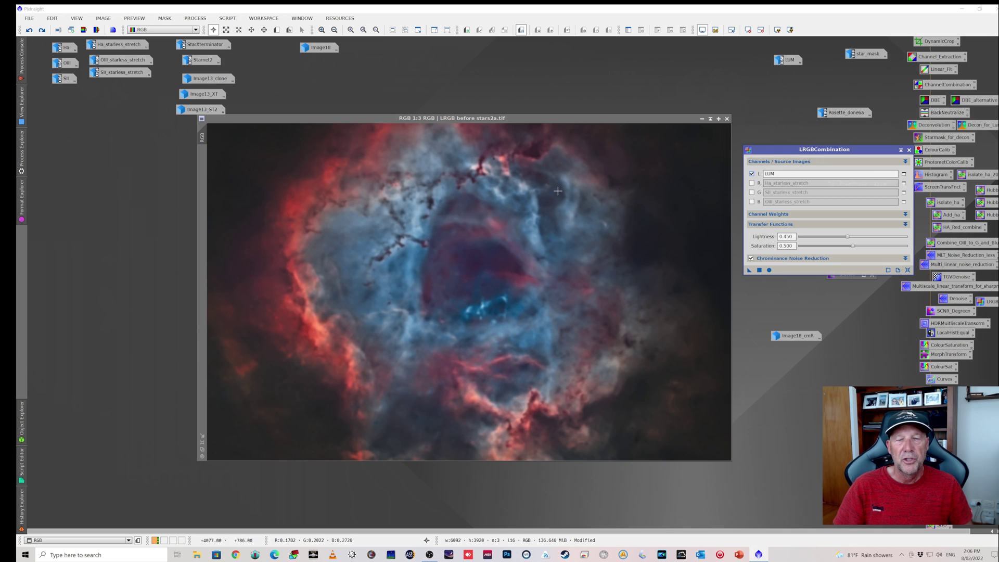
{"action": "left_click_drag", "start_coordinate": [561, 115], "coordinate": [557, 95]}
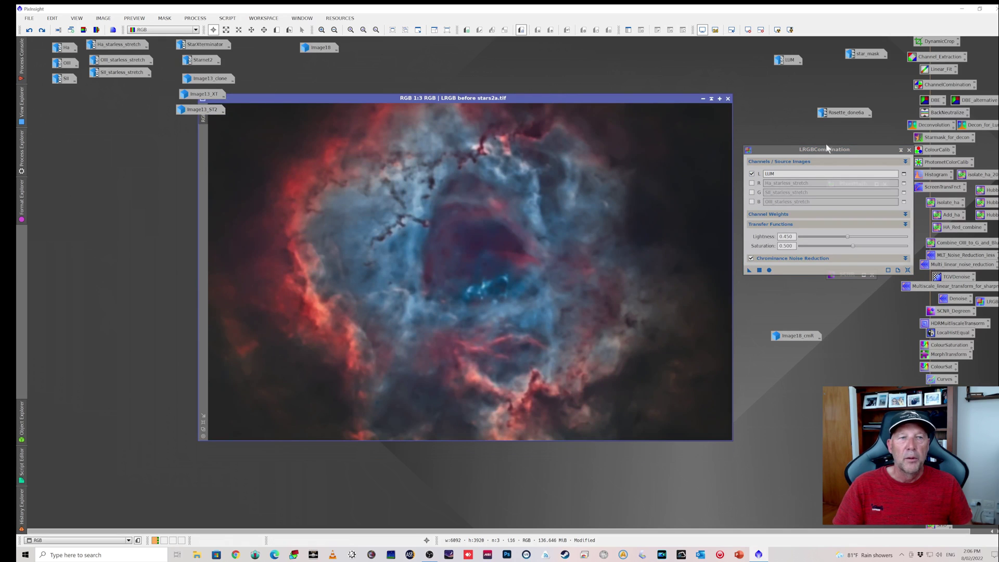
{"action": "left_click", "coordinate": [901, 150]}
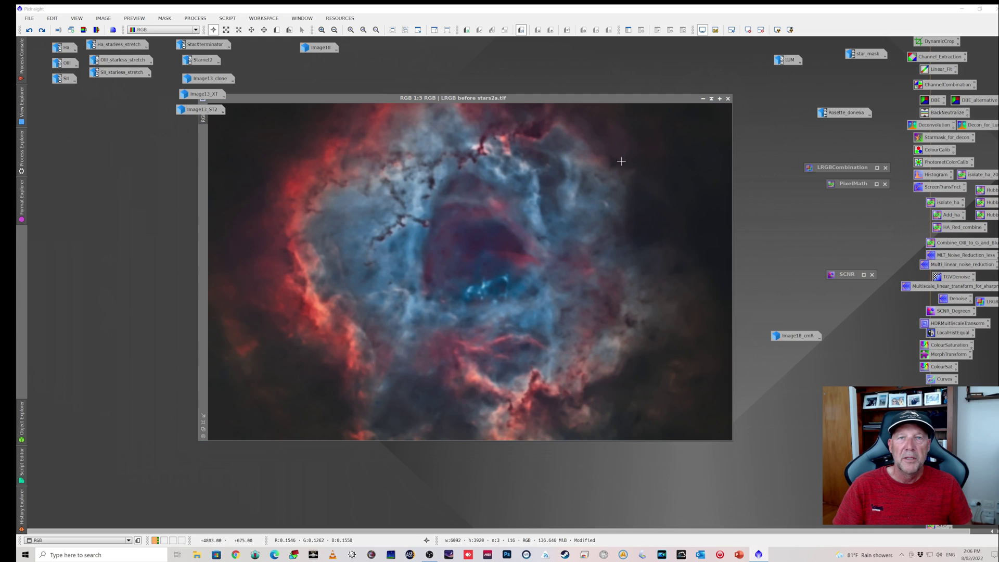
Redo the next two undone changes on the RGB image to demonstrate the luminance blend and the processing that follows it.
{"action": "left_click", "coordinate": [42, 30]}
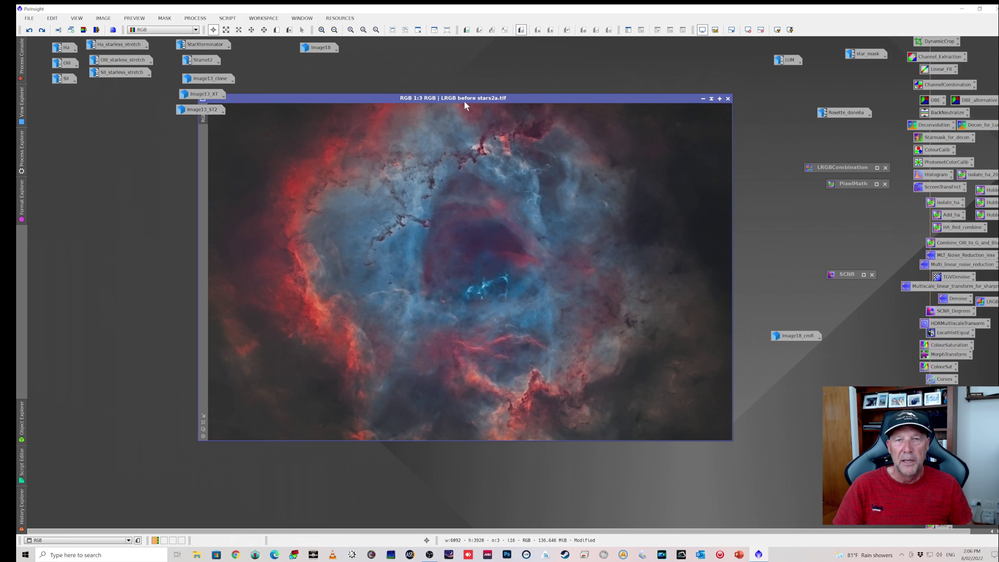
{"action": "left_click_drag", "start_coordinate": [465, 101], "coordinate": [501, 90]}
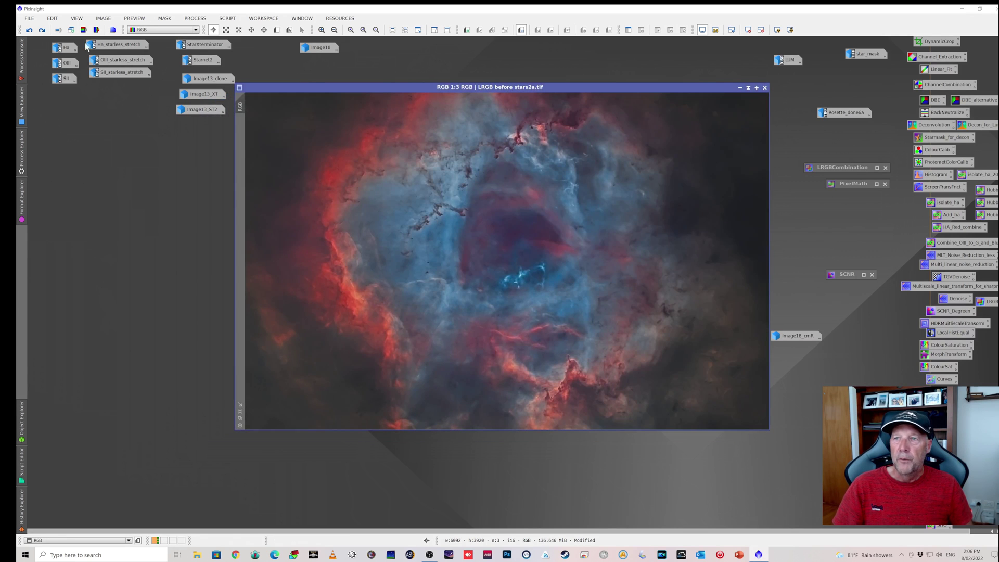
{"action": "left_click", "coordinate": [42, 30]}
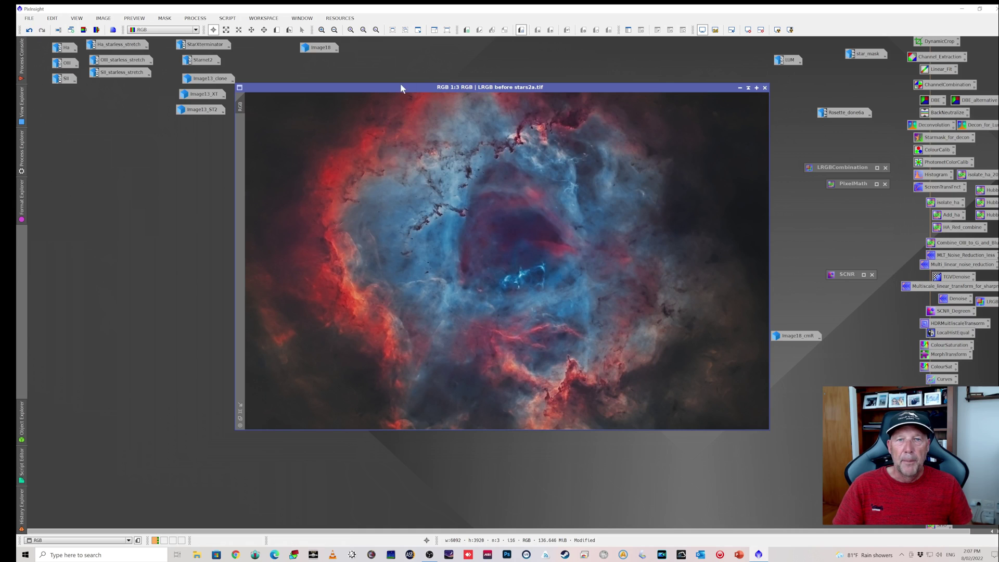
{"action": "left_click_drag", "start_coordinate": [422, 87], "coordinate": [408, 114]}
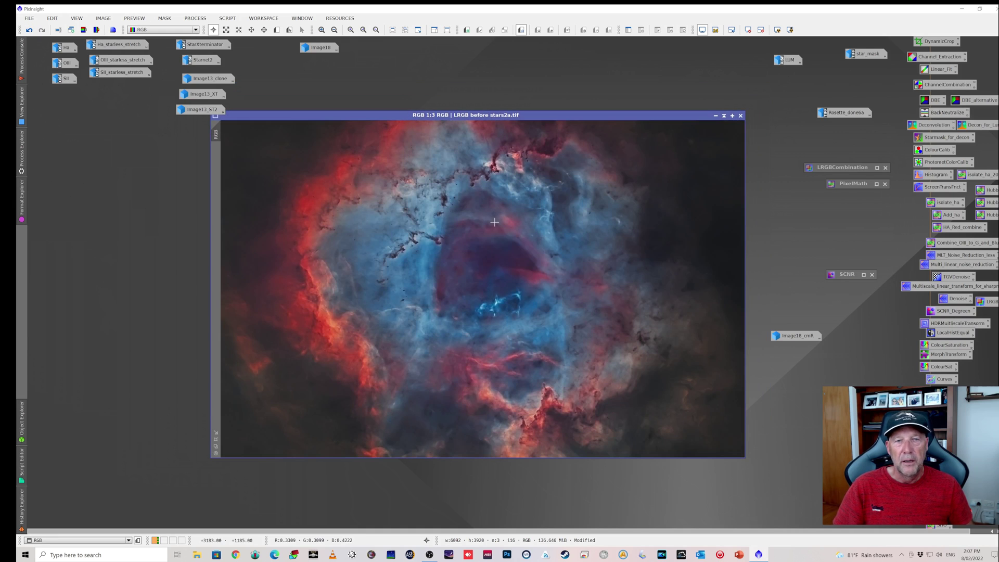
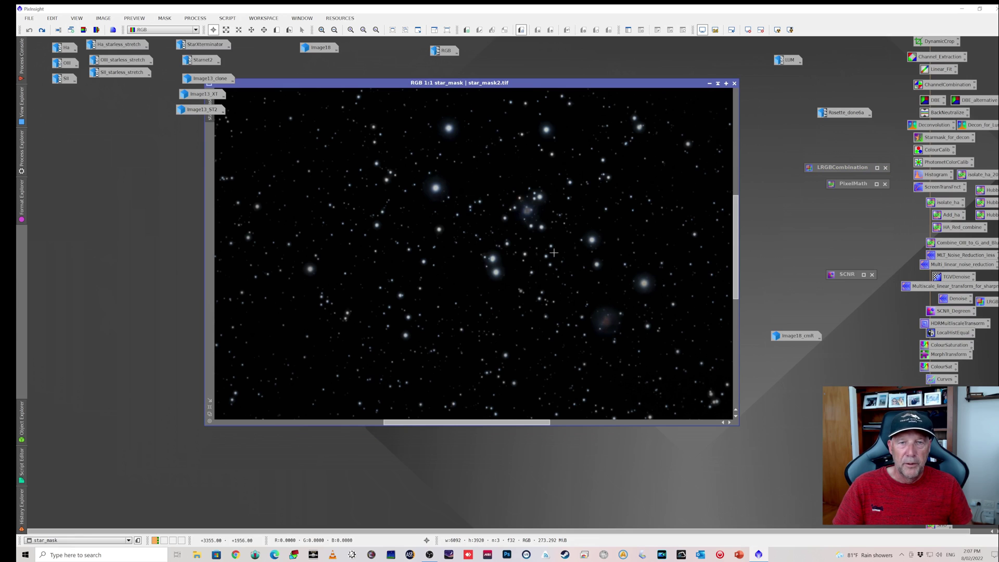
Redo the undone changes on the star_mask image, including the CurvesTransformation adjustment.
{"action": "scroll", "coordinate": [543, 295], "scroll_direction": "down", "scroll_amount": 2}
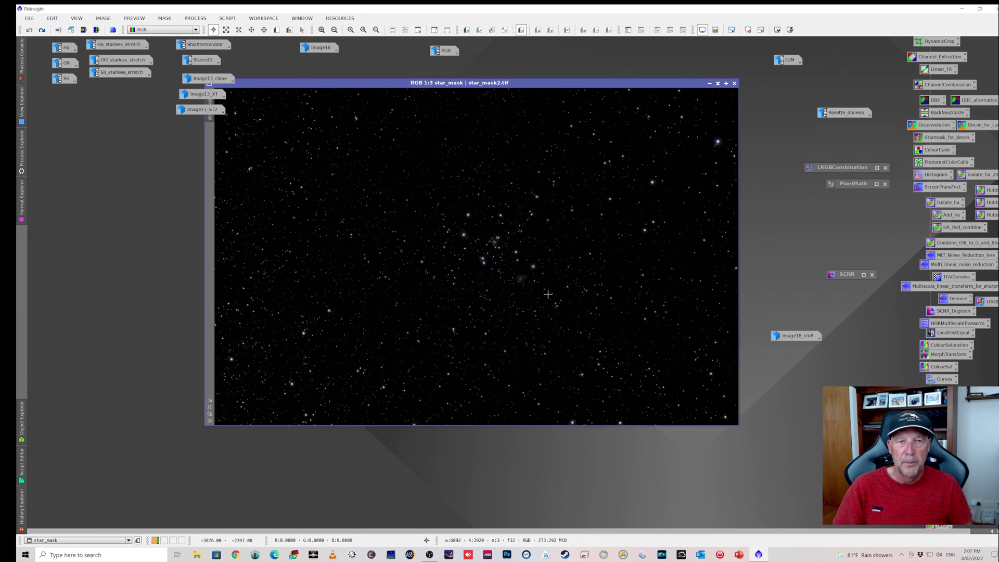
{"action": "left_click", "coordinate": [41, 29]}
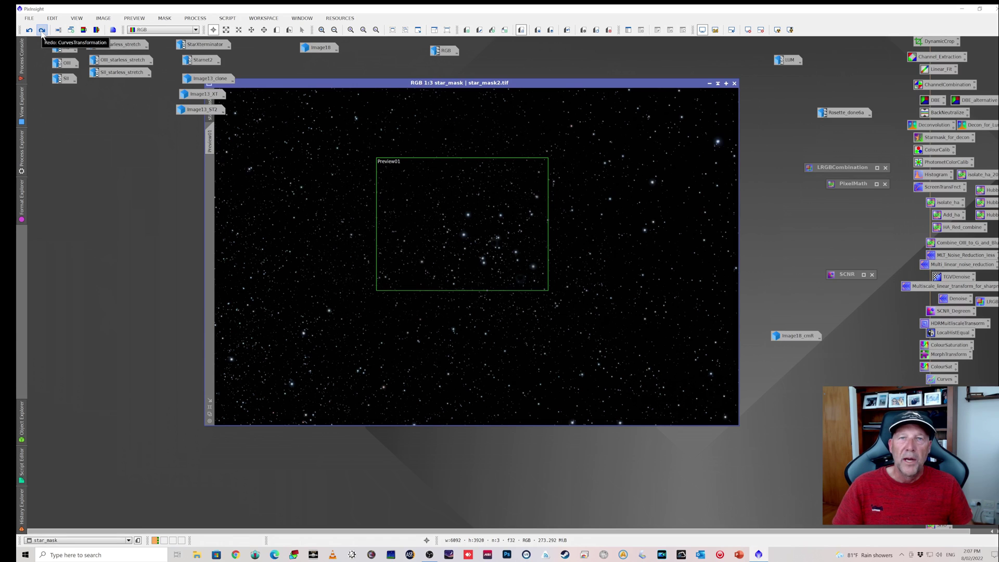
{"action": "left_click", "coordinate": [42, 30]}
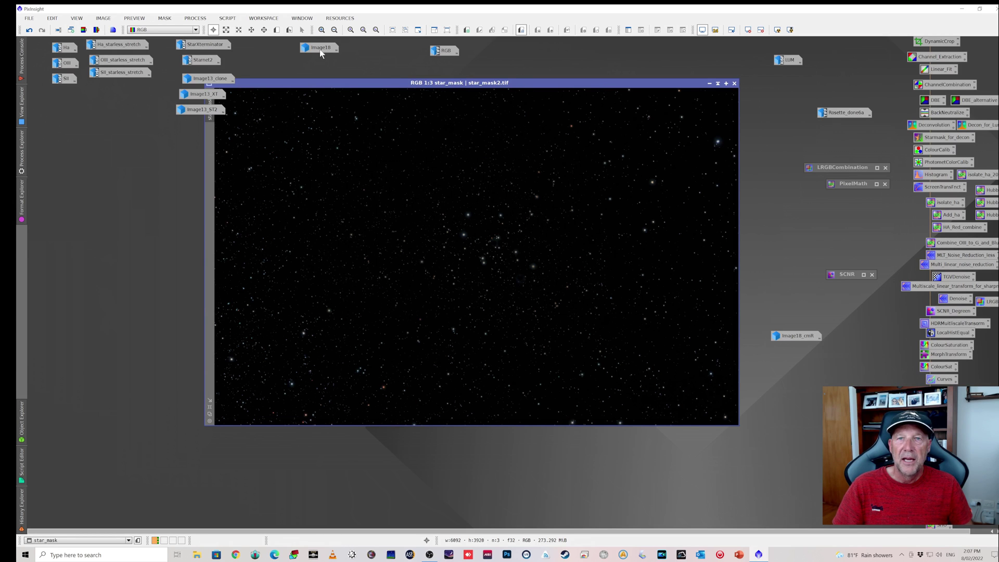
Reopen the RGB image and apply the PixelMath expression RGB + star_mask to it, producing a new image with stars.
{"action": "double_click", "coordinate": [443, 51]}
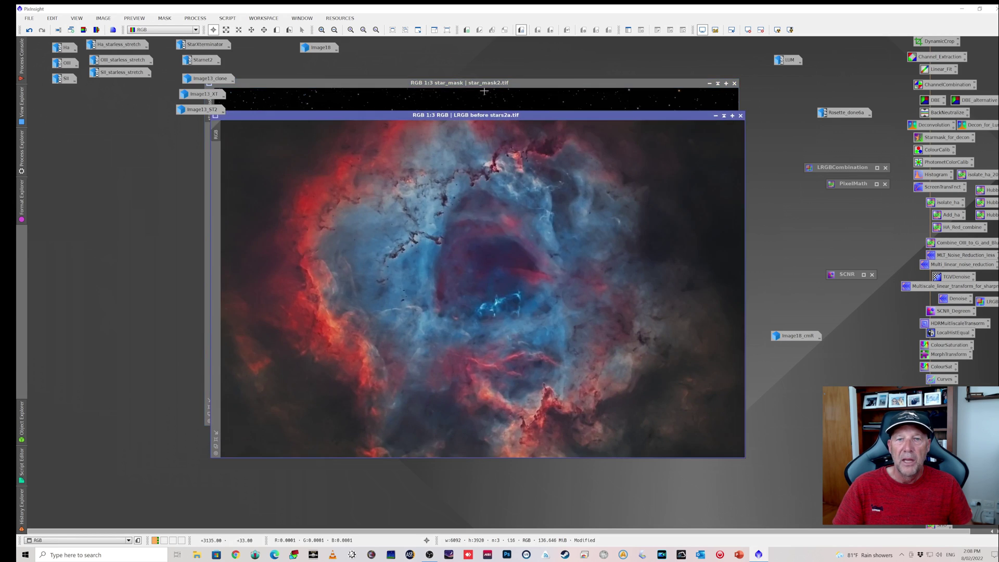
{"action": "left_click_drag", "start_coordinate": [502, 119], "coordinate": [463, 123]}
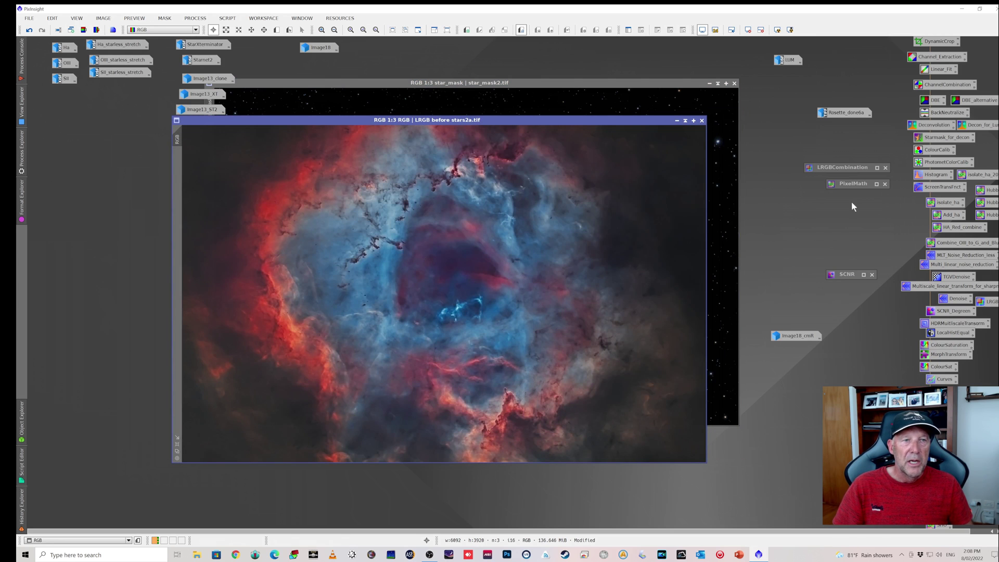
{"action": "double_click", "coordinate": [858, 181]}
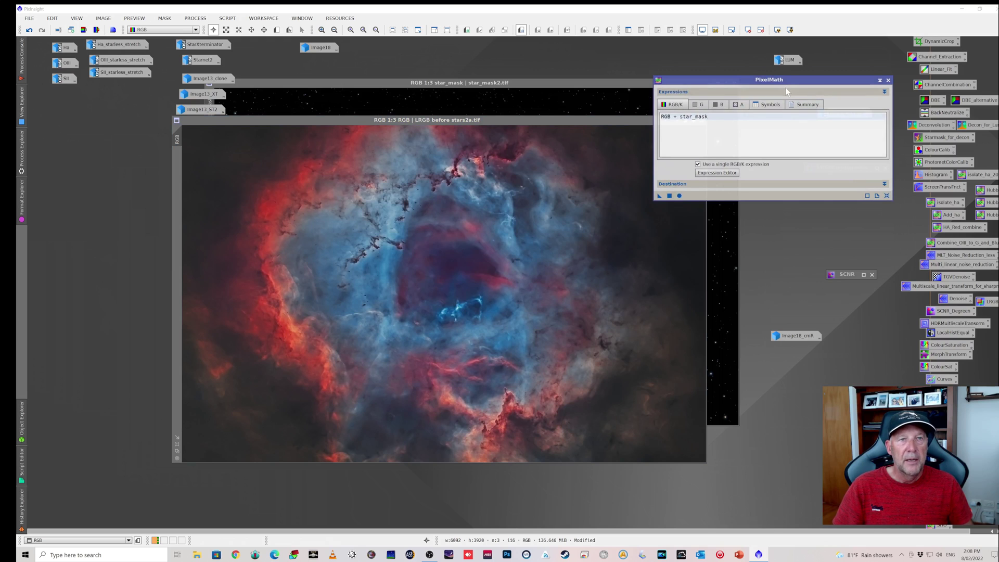
{"action": "left_click_drag", "start_coordinate": [786, 80], "coordinate": [803, 122]}
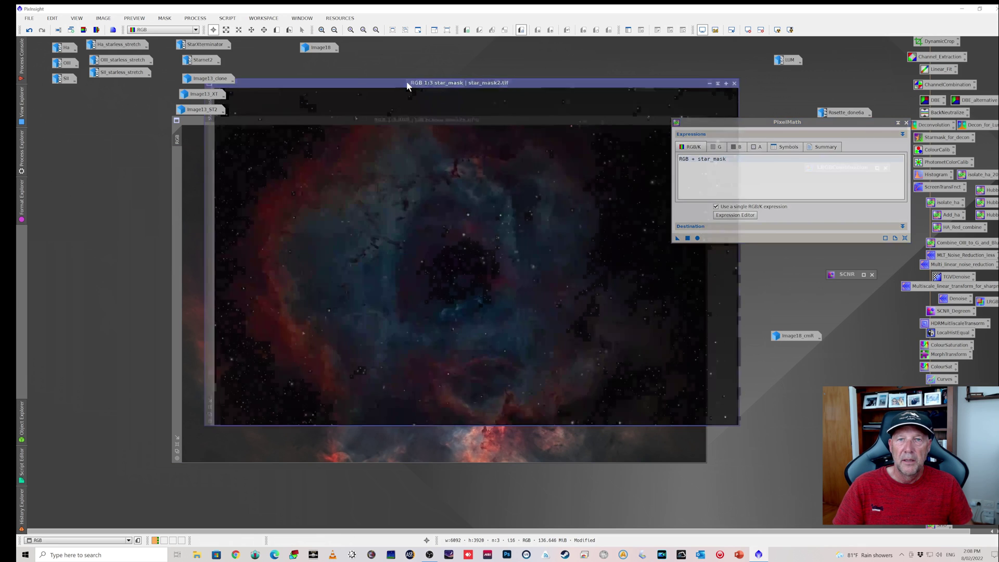
{"action": "left_click_drag", "start_coordinate": [401, 91], "coordinate": [442, 89]}
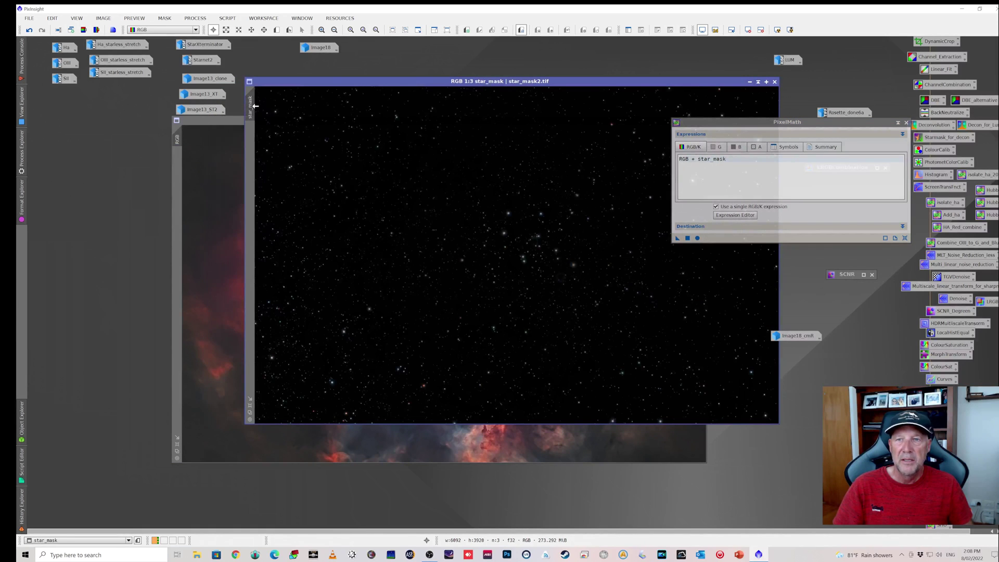
{"action": "left_click", "coordinate": [206, 289]}
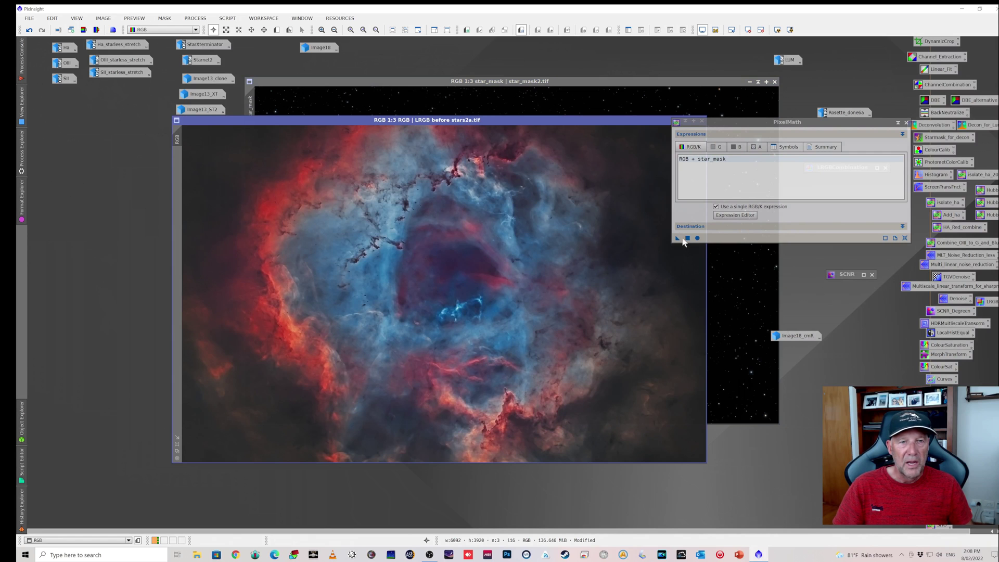
{"action": "left_click_drag", "start_coordinate": [678, 238], "coordinate": [583, 309]}
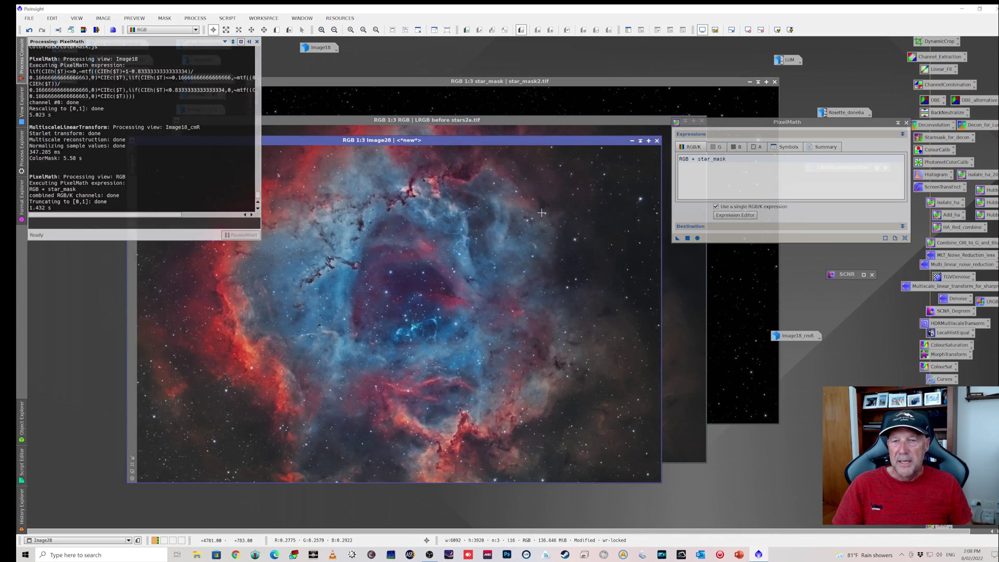
Iconize PixelMath and reposition the new combined image over the RGB and star_mask windows to review the final result.
{"action": "left_click", "coordinate": [897, 123]}
{"action": "left_click_drag", "start_coordinate": [567, 140], "coordinate": [612, 109]}
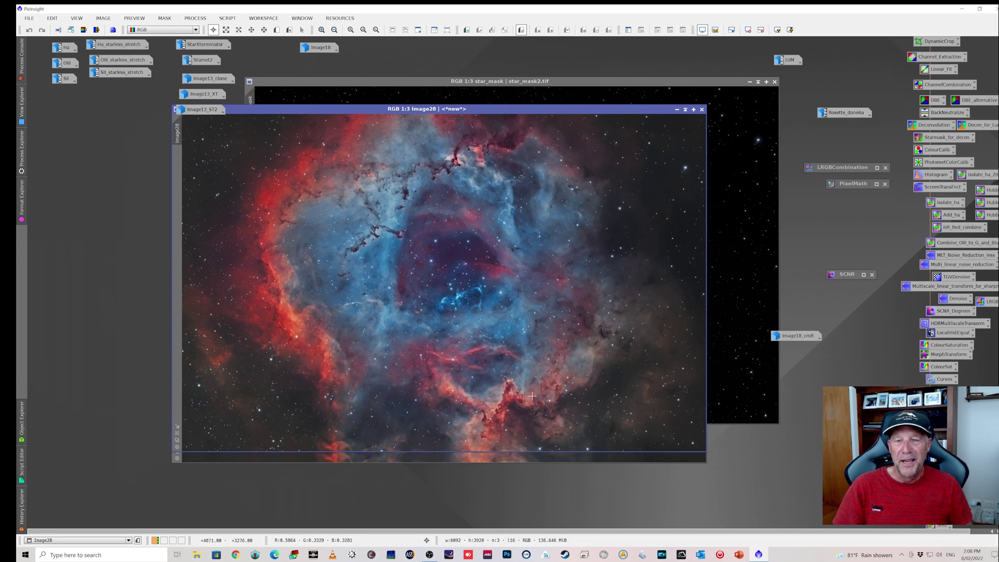
{"action": "left_click_drag", "start_coordinate": [584, 113], "coordinate": [644, 95]}
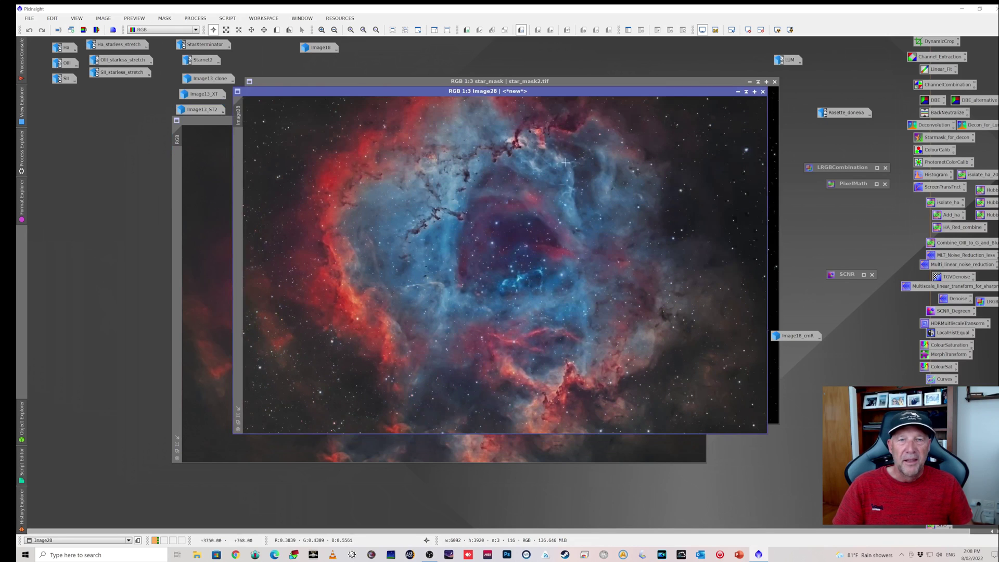